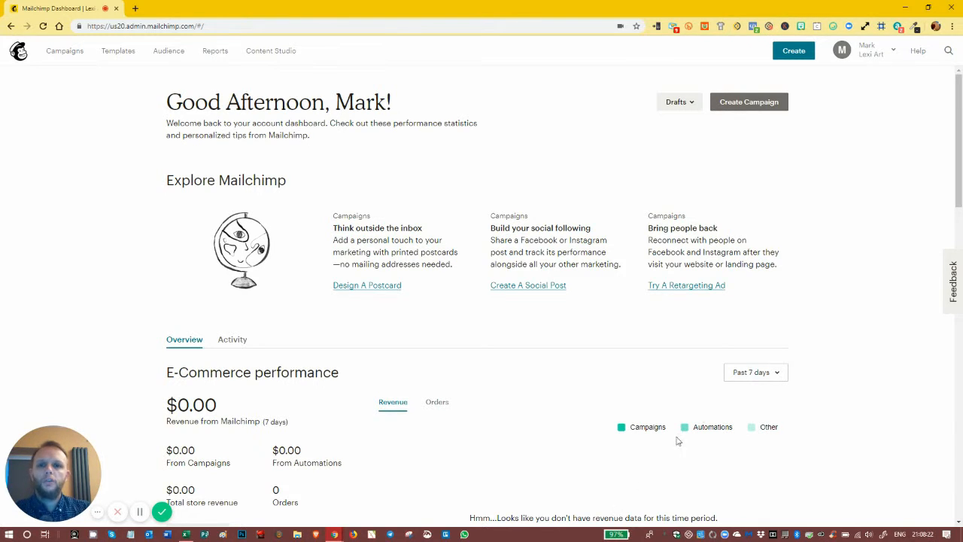
# Step: Start a new automated email campaign using the custom automation type
pyautogui.click(786, 59)
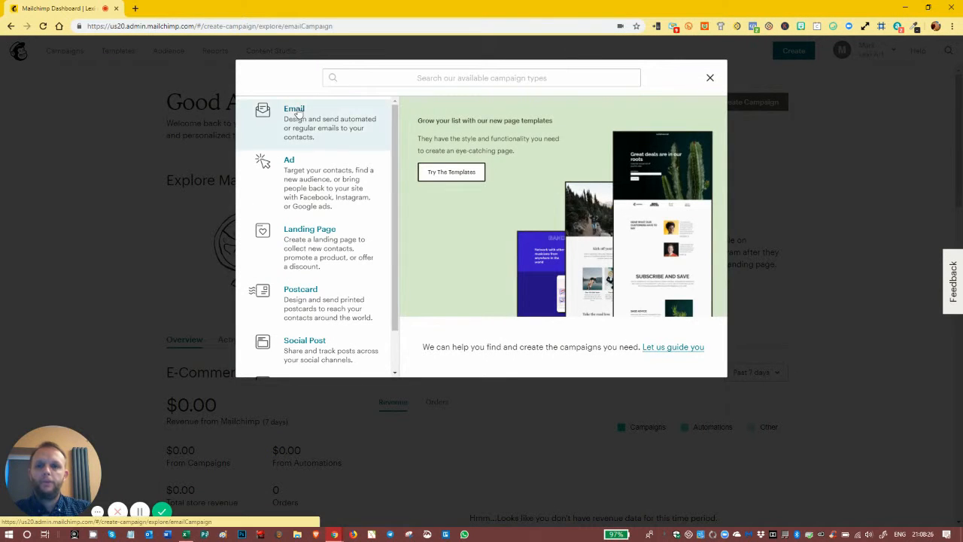
pyautogui.click(298, 110)
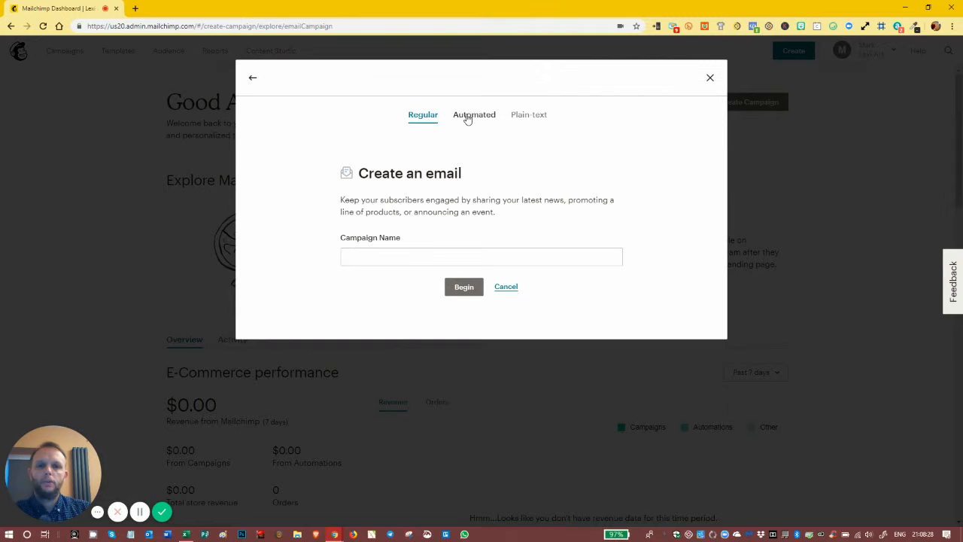
pyautogui.click(467, 119)
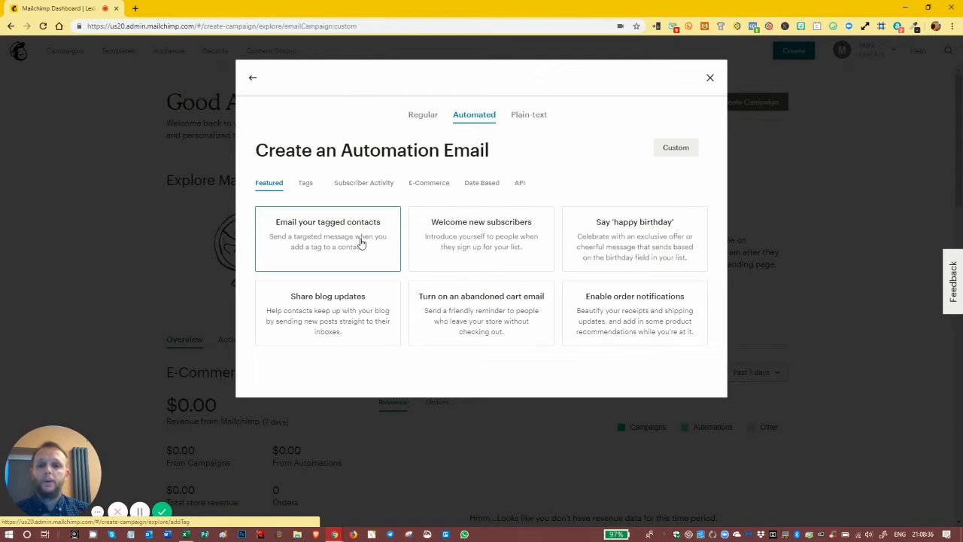
pyautogui.click(304, 183)
pyautogui.click(269, 182)
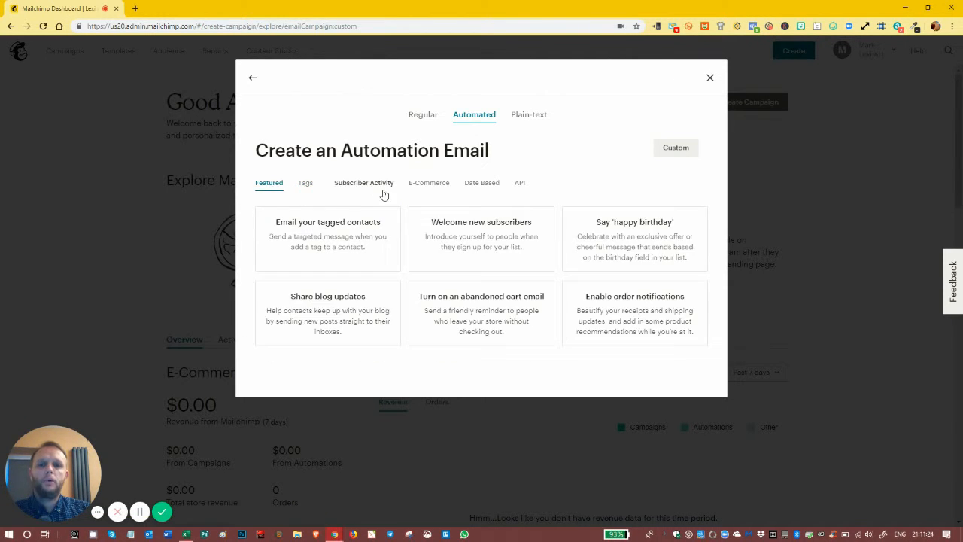
pyautogui.click(675, 150)
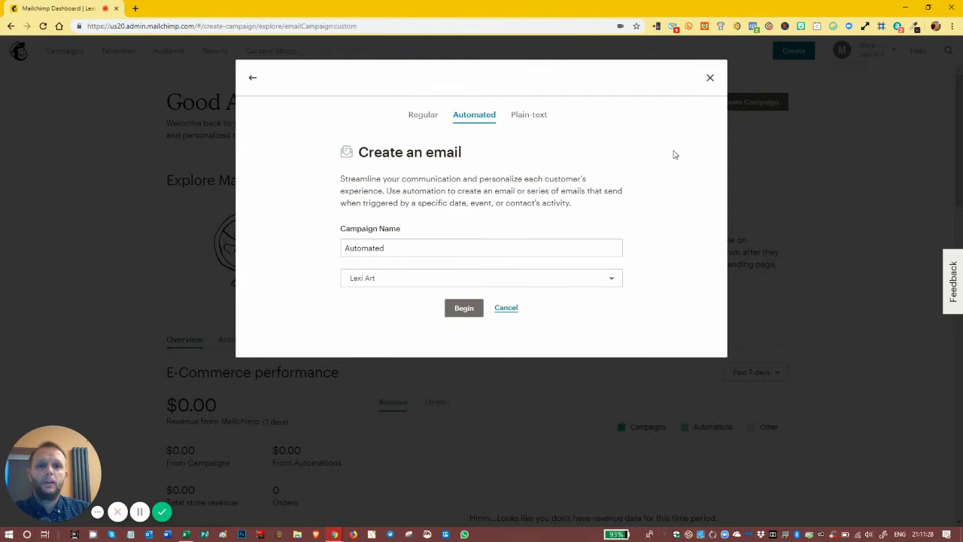
# Step: Name the campaign "Our first offer automated email", choose the Lexi Art audience and begin building it
pyautogui.click(405, 248)
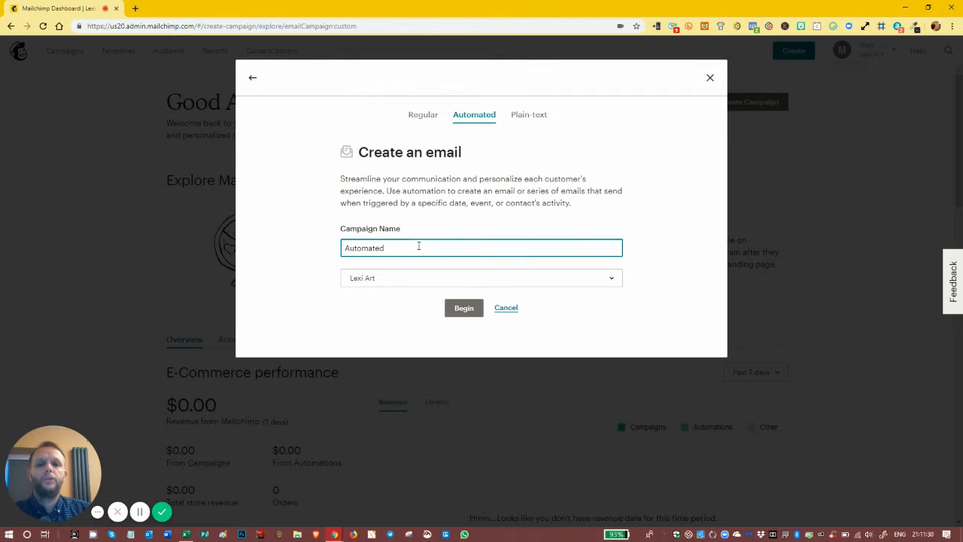
pyautogui.moveTo(419, 246); pyautogui.dragTo(319, 242)
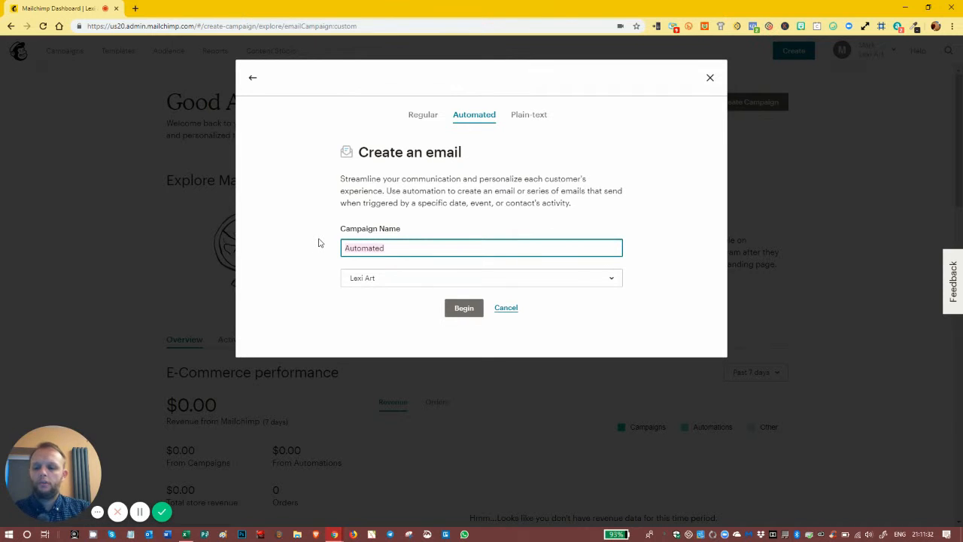
pyautogui.write('Our fir')
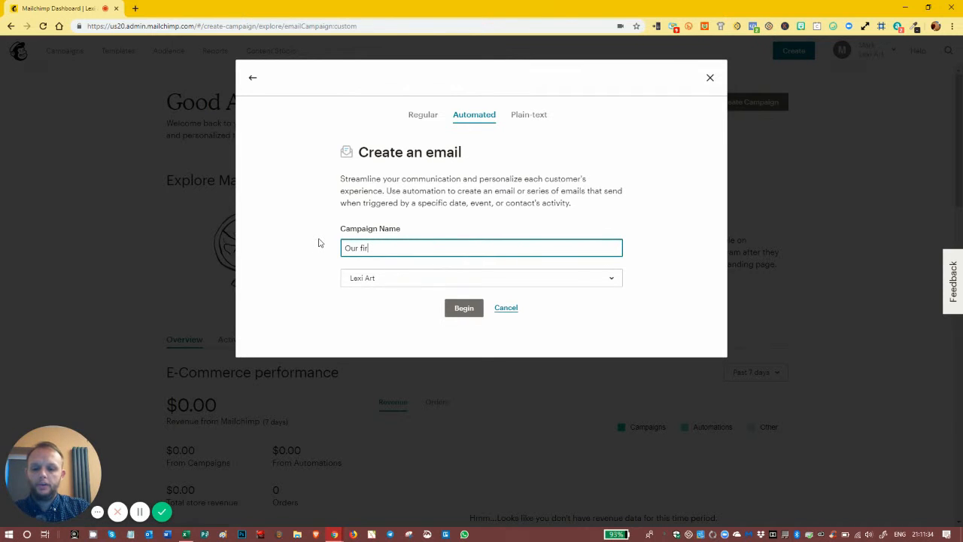
pyautogui.write('st offer ')
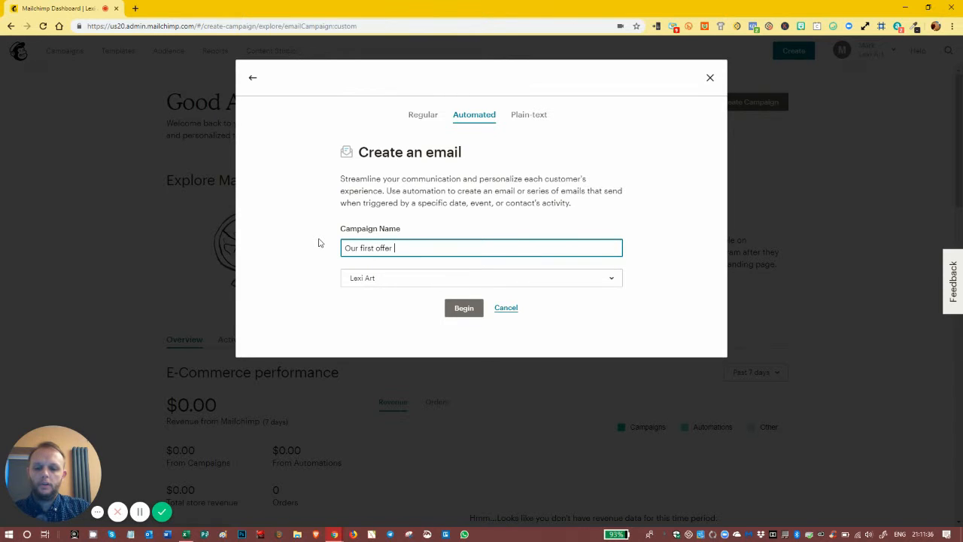
pyautogui.write('automated ema')
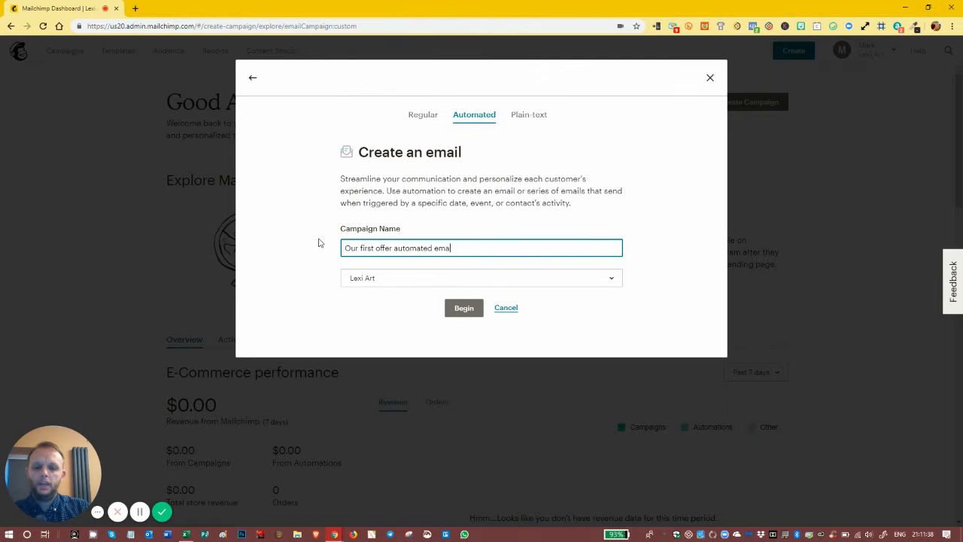
pyautogui.write('il')
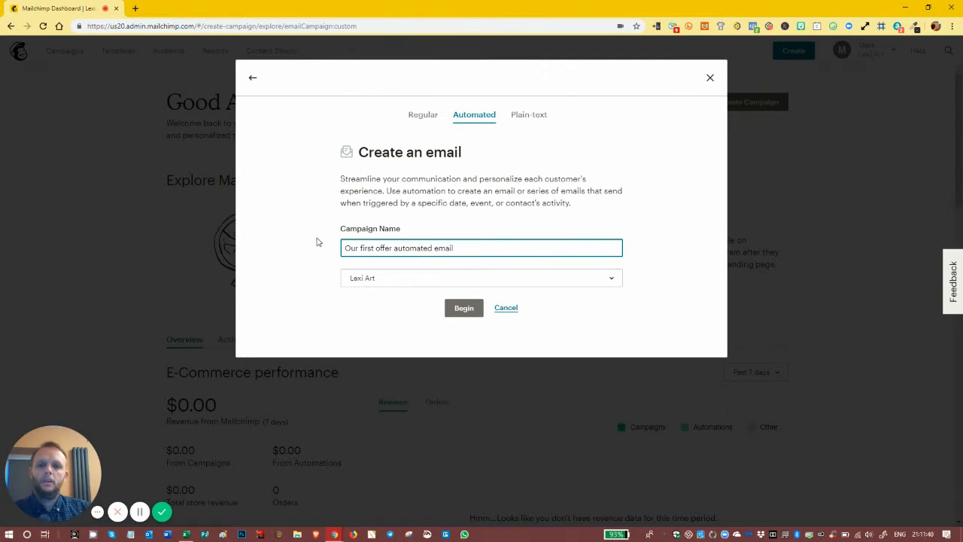
pyautogui.click(378, 281)
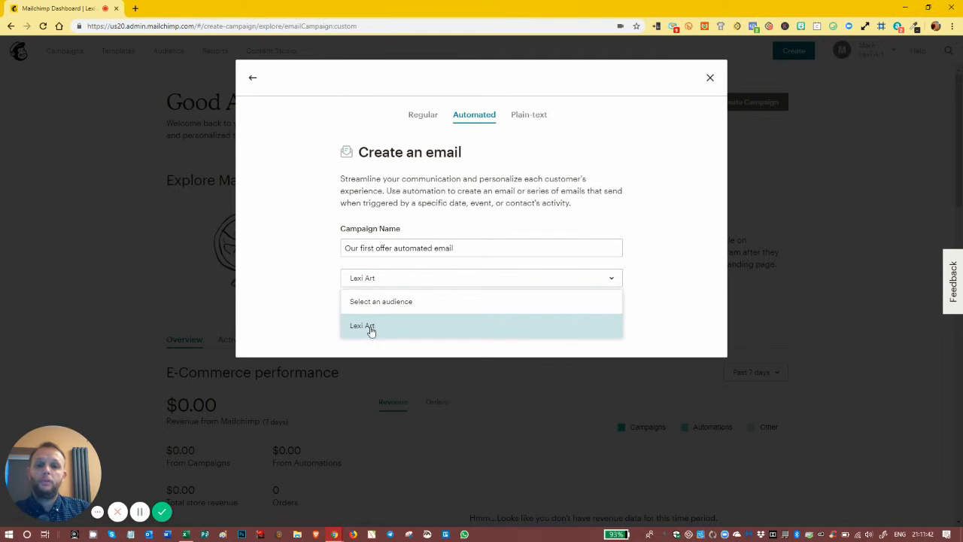
pyautogui.click(371, 332)
pyautogui.click(450, 310)
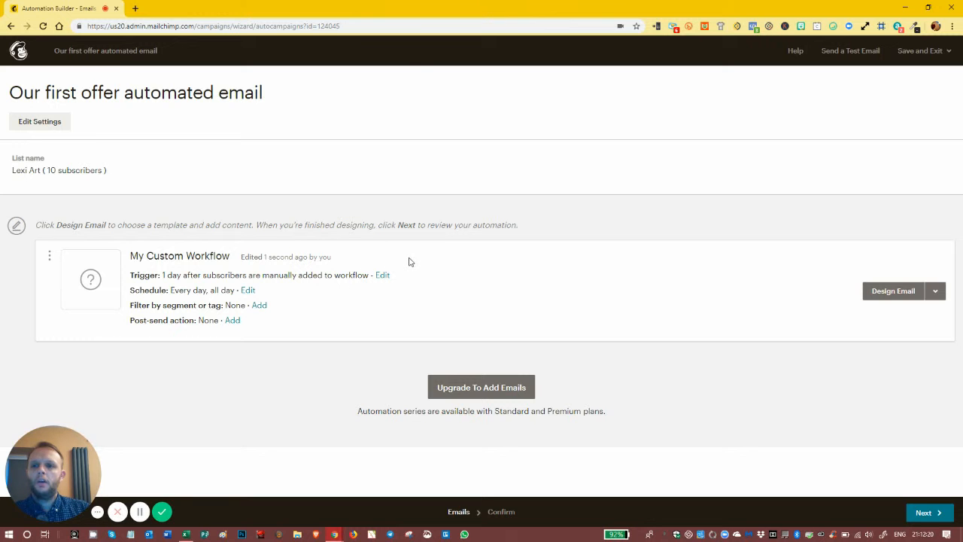
# Step: In the workflow settings, set the From name to the suggested sender name followed by ", Lexi Media"
pyautogui.click(31, 124)
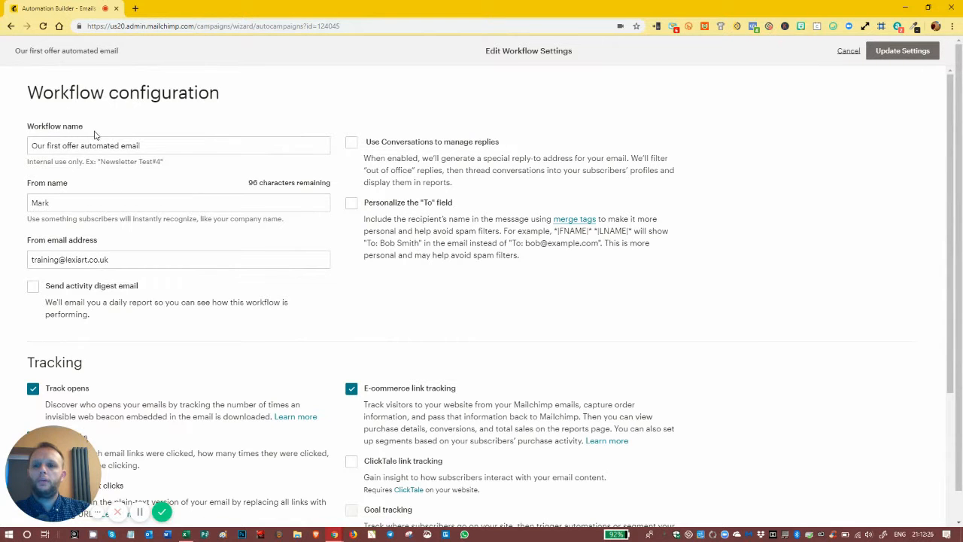
pyautogui.click(92, 204)
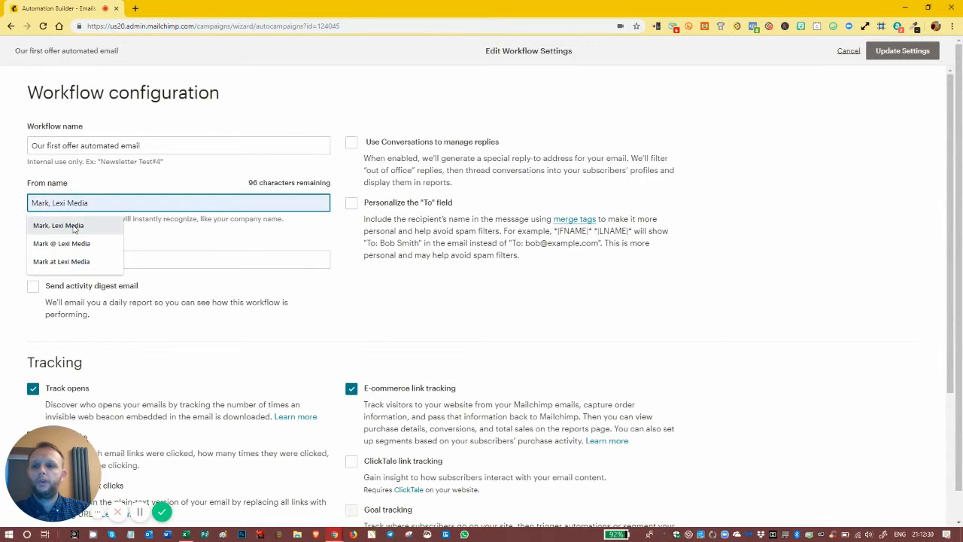
pyautogui.click(88, 226)
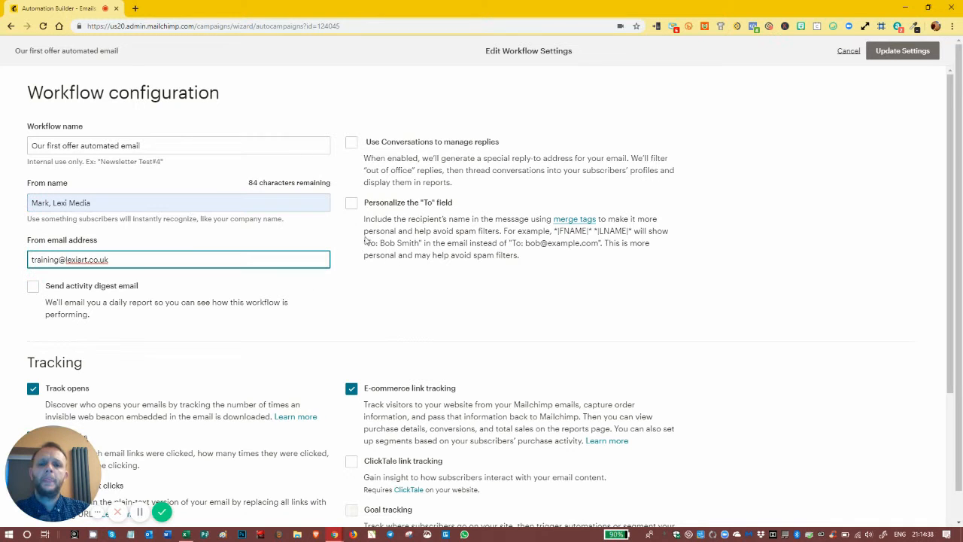
# Step: Personalize the "To" field with the first-name merge tag *|FNAME|*, copied from the audience's merge tag list
pyautogui.click(352, 204)
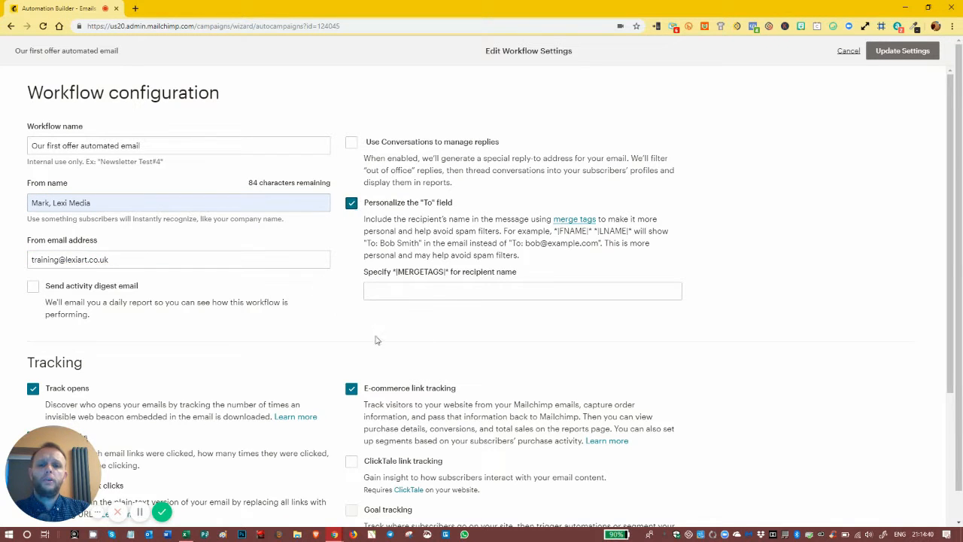
pyautogui.click(525, 286)
pyautogui.click(549, 264)
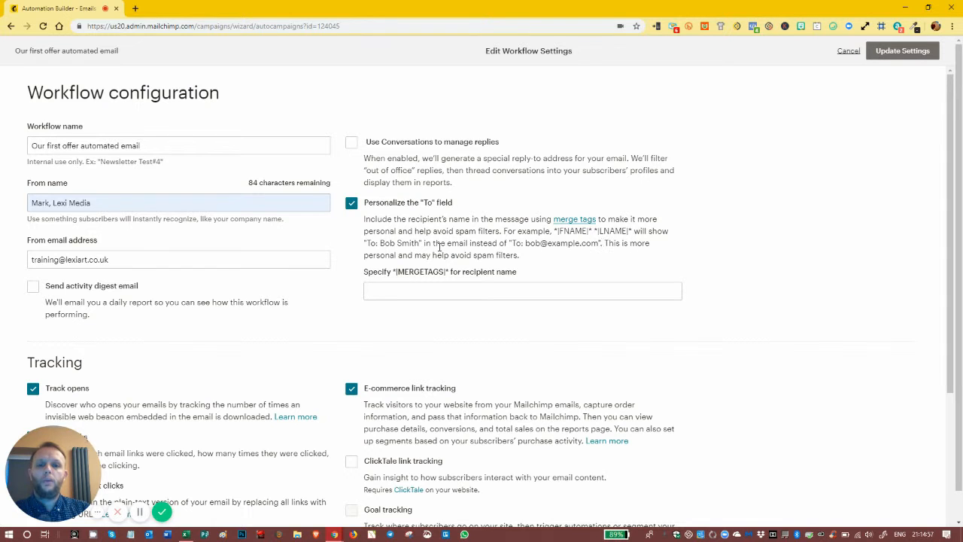
pyautogui.click(449, 289)
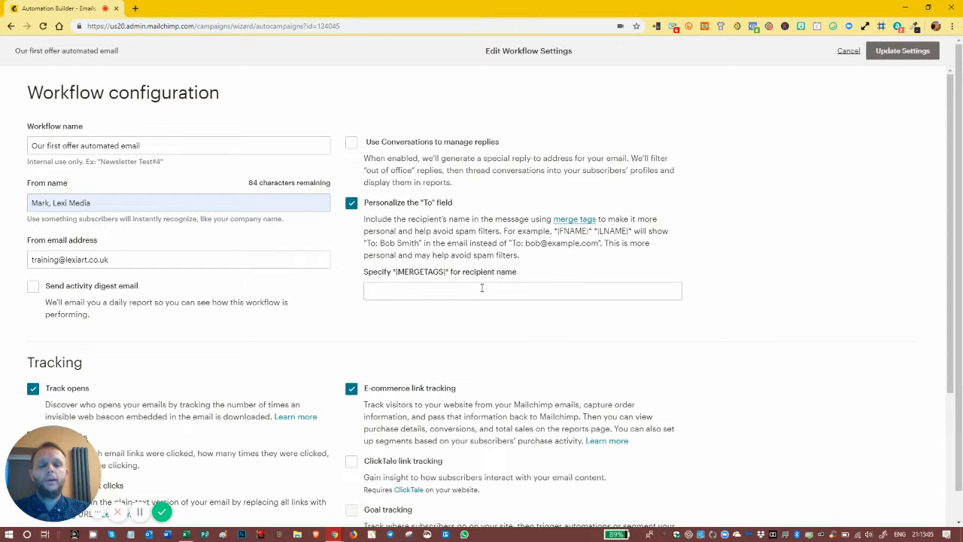
pyautogui.click(575, 219)
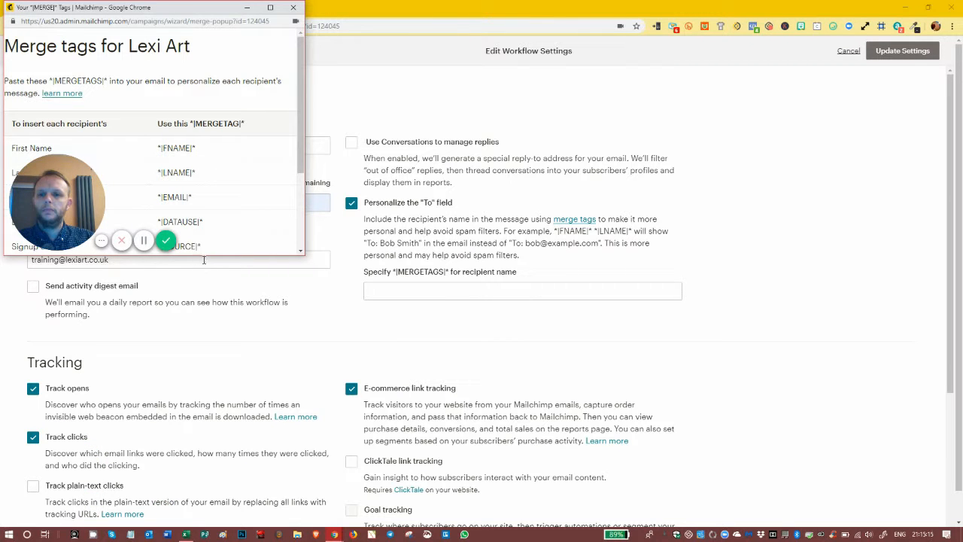
pyautogui.moveTo(207, 254); pyautogui.dragTo(186, 525)
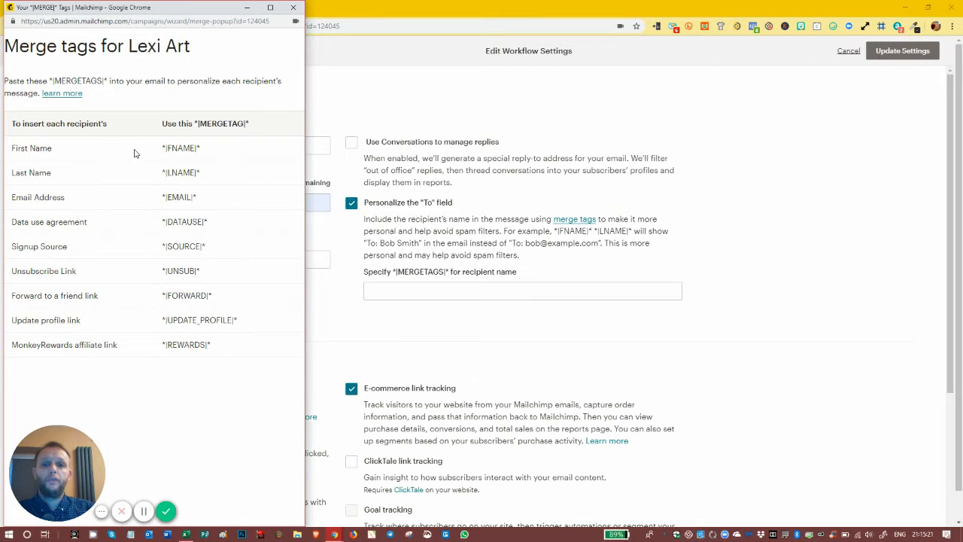
pyautogui.moveTo(213, 150); pyautogui.dragTo(158, 150)
pyautogui.hotkey('ctrl', 'c')
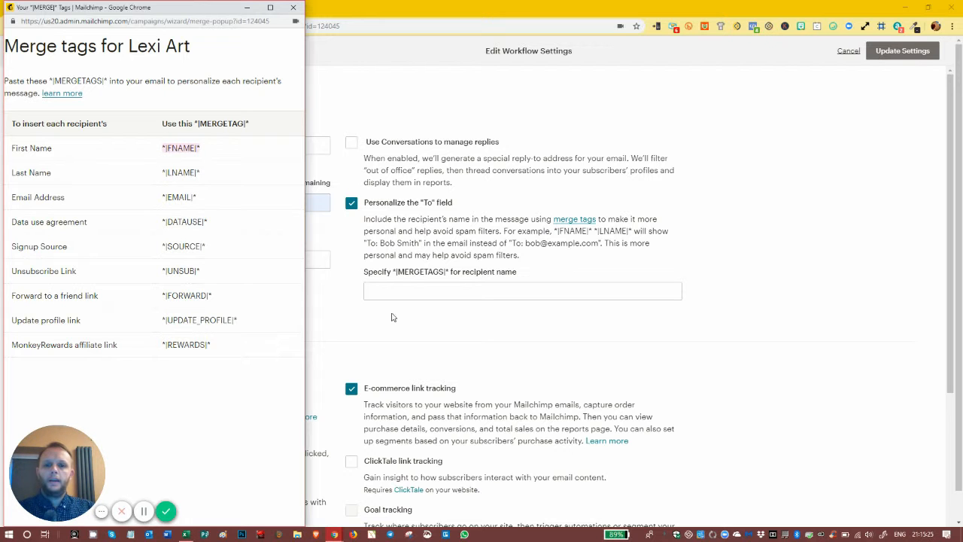
pyautogui.click(293, 8)
pyautogui.click(369, 290)
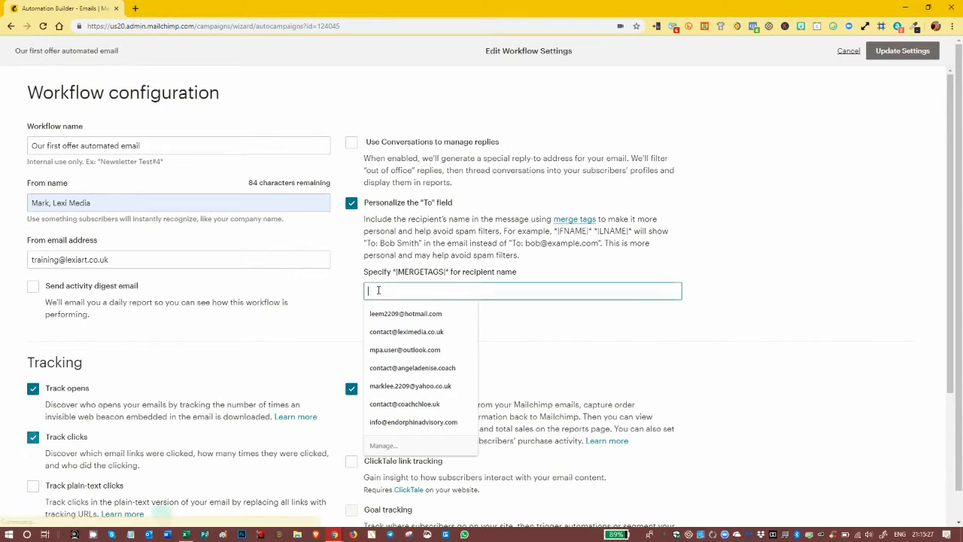
pyautogui.hotkey('ctrl', 'v')
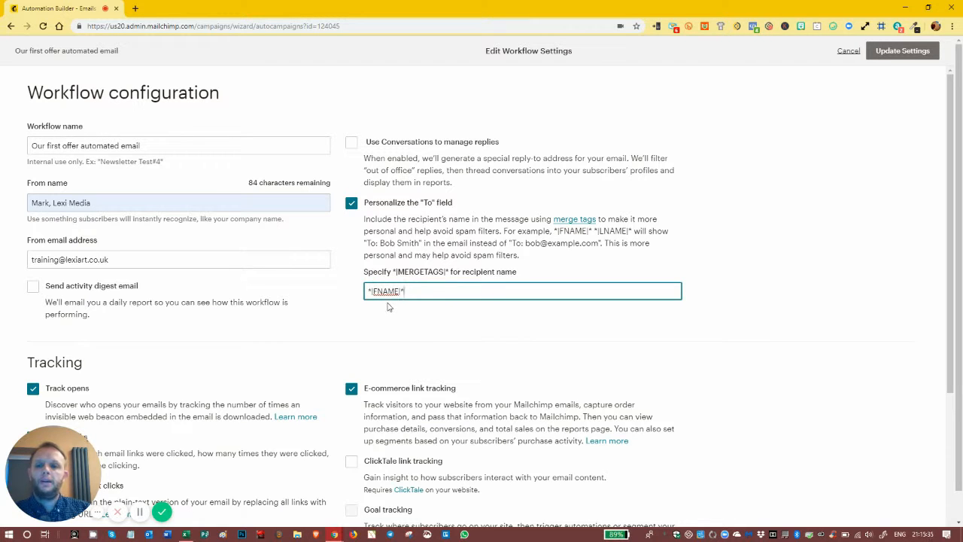
# Step: Enable tracking of plain-text clicks for the workflow
pyautogui.scroll(-1, 438, 307)
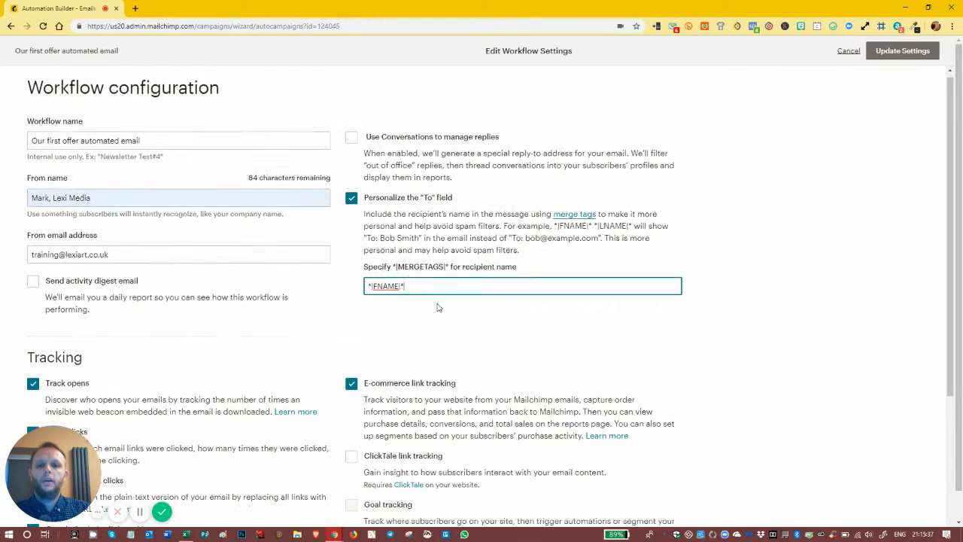
pyautogui.scroll(-1, 439, 307)
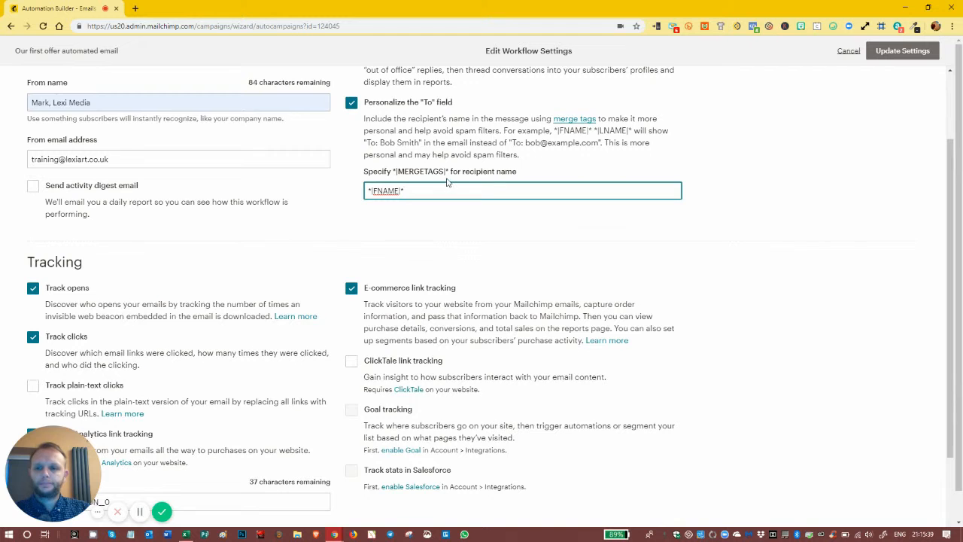
pyautogui.scroll(-2, 444, 182)
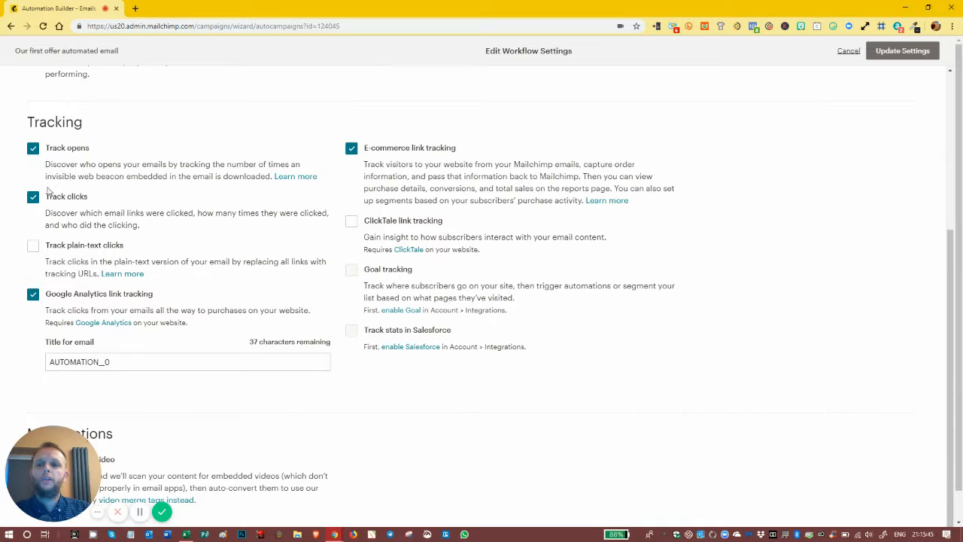
pyautogui.click(33, 247)
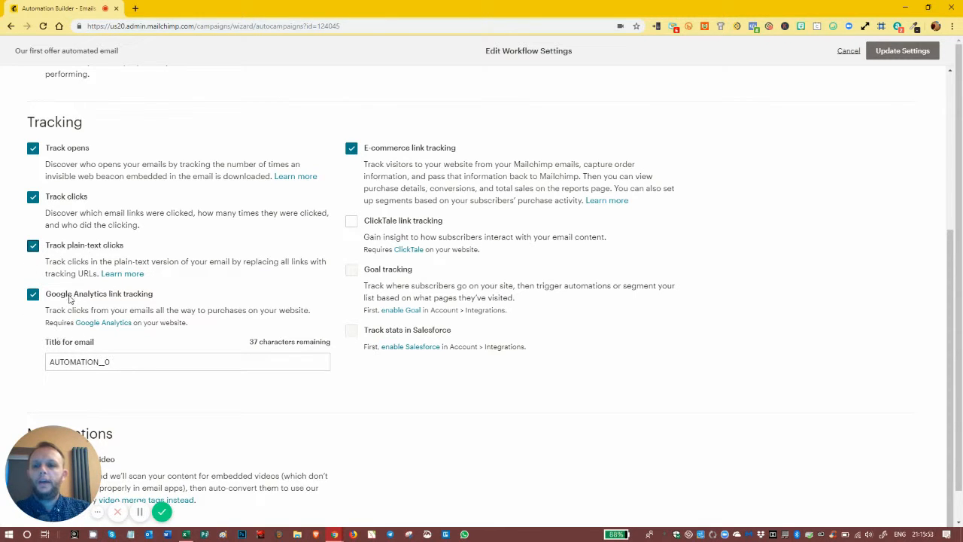
# Step: Set the Google Analytics link tracking title for the email to "Automation_first_offer_single_email"
pyautogui.click(135, 364)
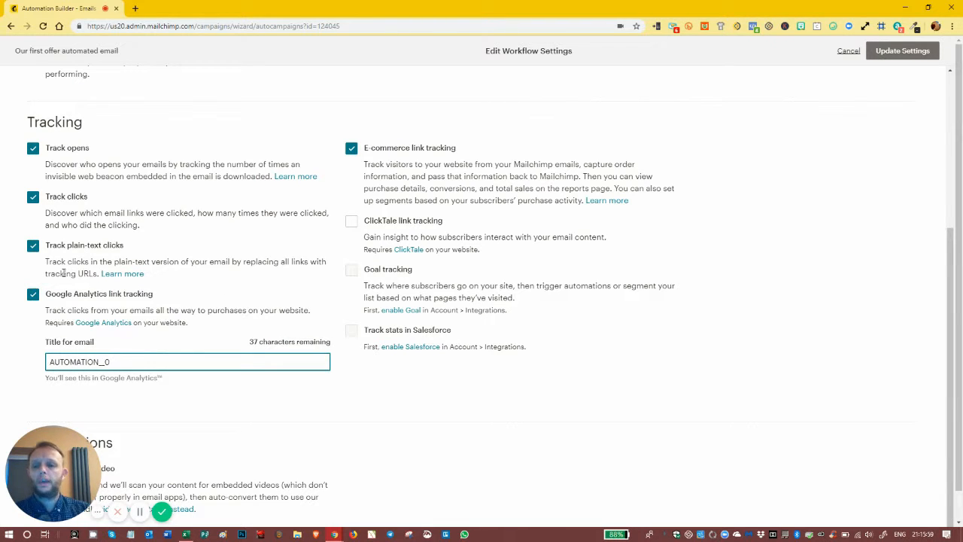
pyautogui.press('BackSpace')
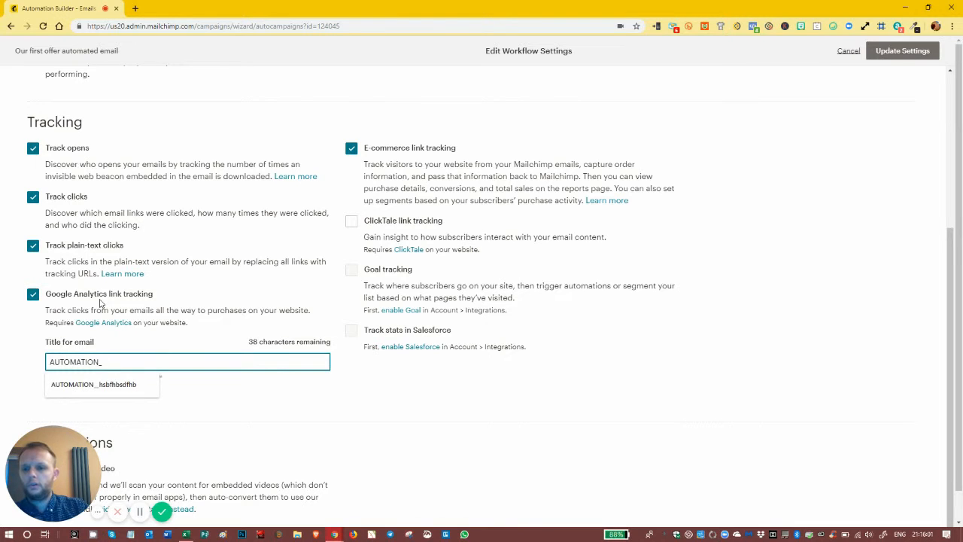
pyautogui.press('BackSpace')
pyautogui.press('BackSpace')
pyautogui.press('BackSpace')
pyautogui.press('BackSpace')
pyautogui.press('BackSpace')
pyautogui.press('BackSpace')
pyautogui.press('BackSpace')
pyautogui.press('BackSpace')
pyautogui.press('BackSpace')
pyautogui.press('BackSpace')
pyautogui.press('BackSpace')
pyautogui.write('A')
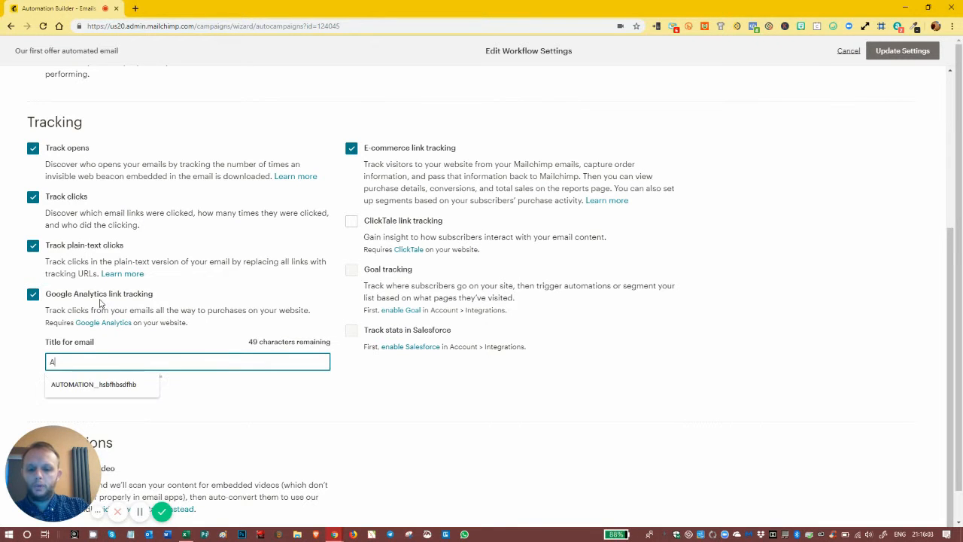
pyautogui.write('utomation')
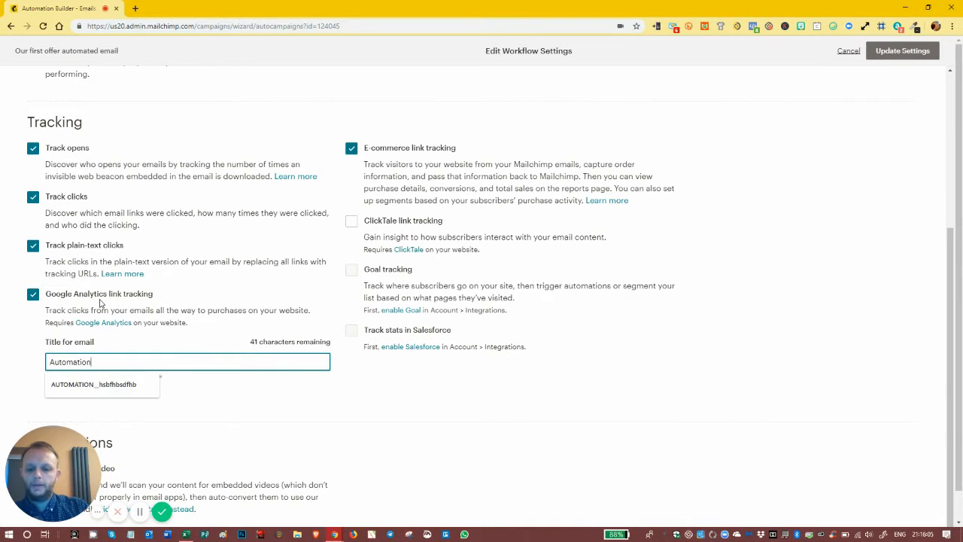
pyautogui.write('_fi')
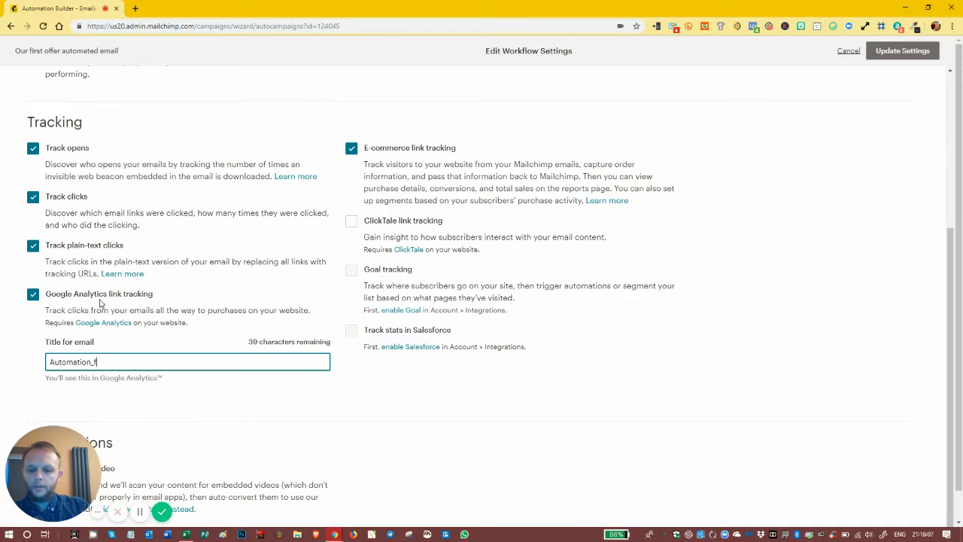
pyautogui.write('rst')
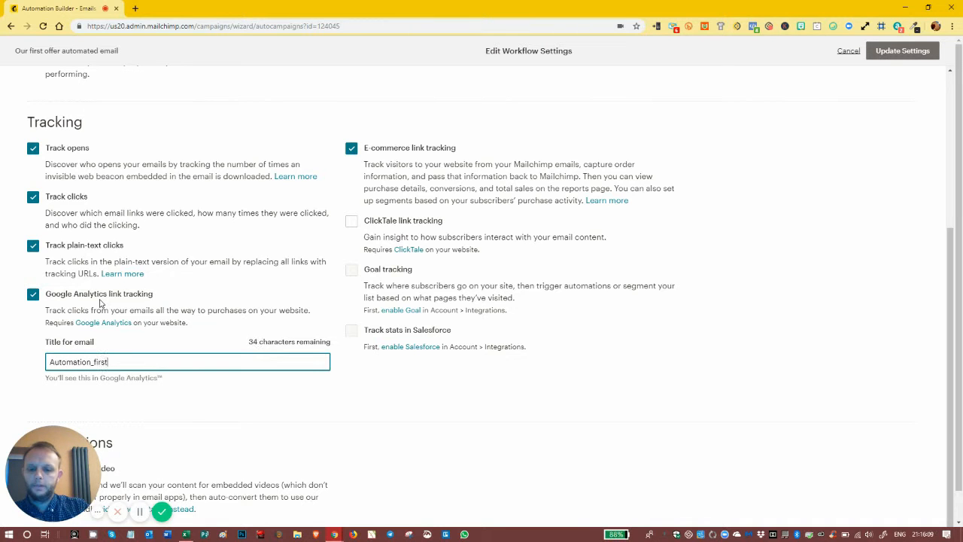
pyautogui.write('-')
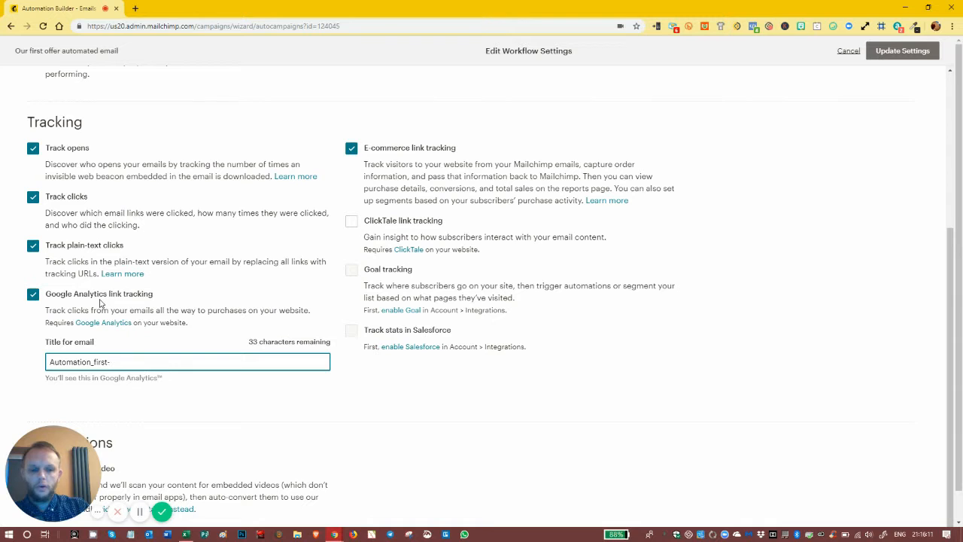
pyautogui.press('BackSpace')
pyautogui.write('_offer')
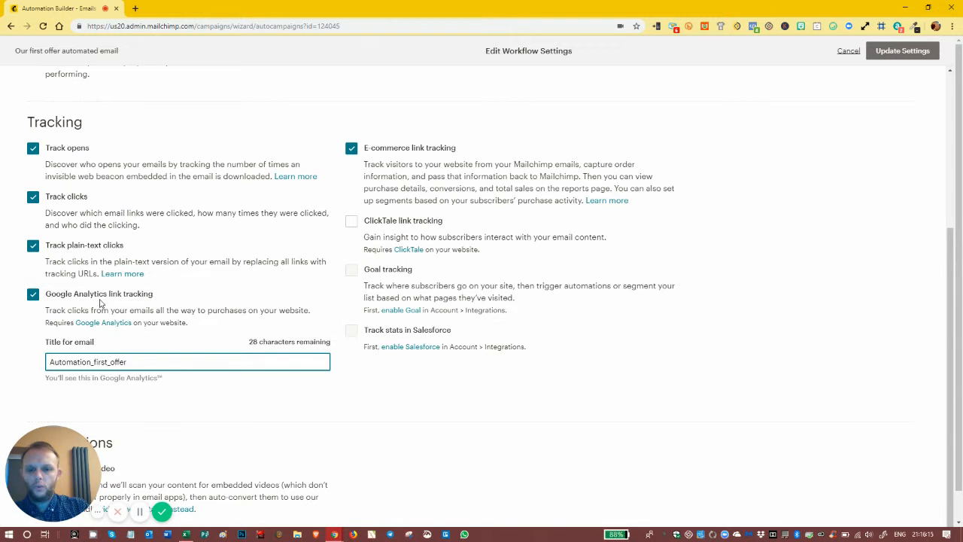
pyautogui.write('_single')
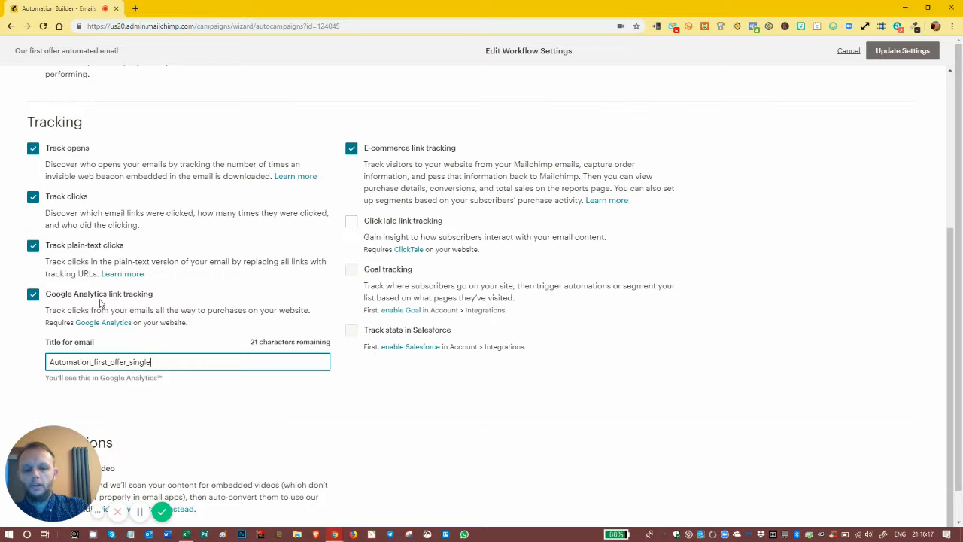
pyautogui.write('_email')
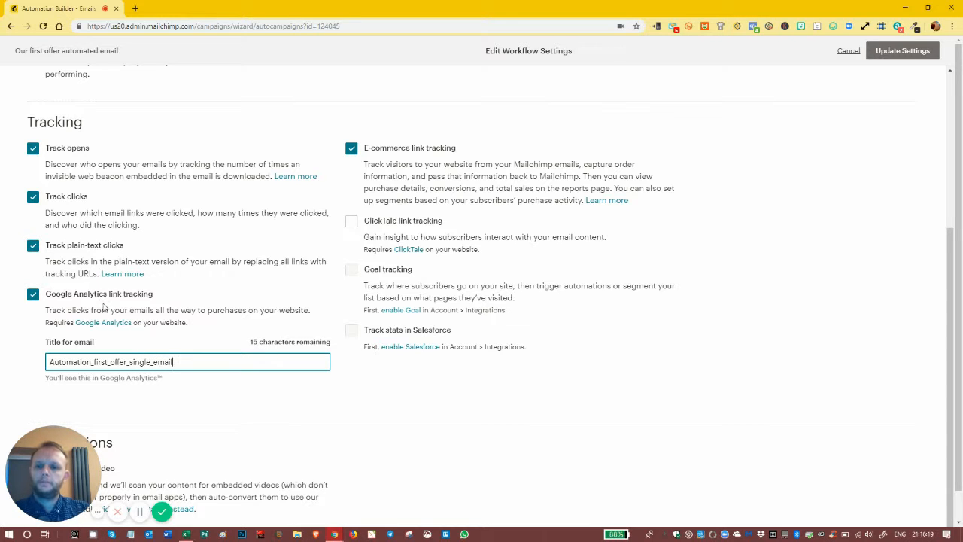
pyautogui.click(202, 408)
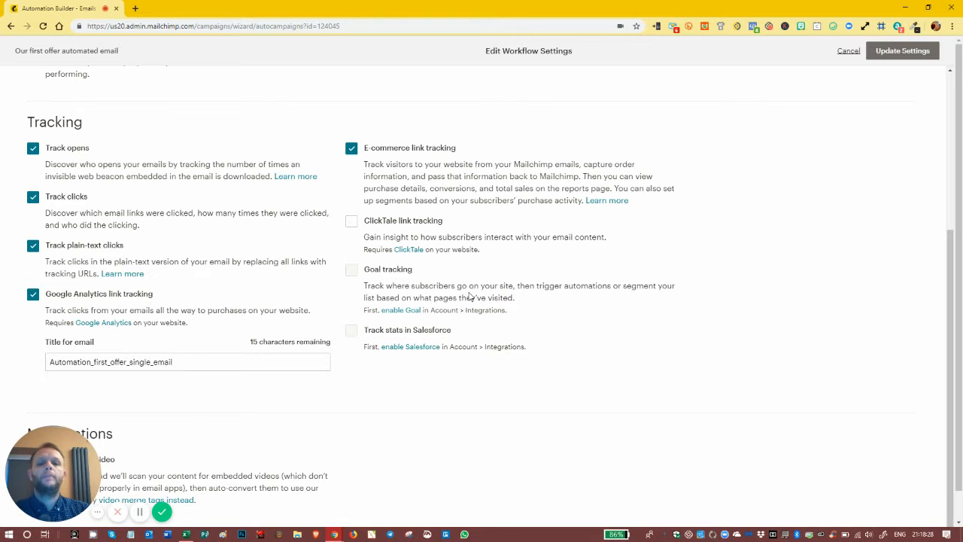
# Step: Review the remaining workflow configuration options and save the updated workflow settings
pyautogui.scroll(-1, 392, 354)
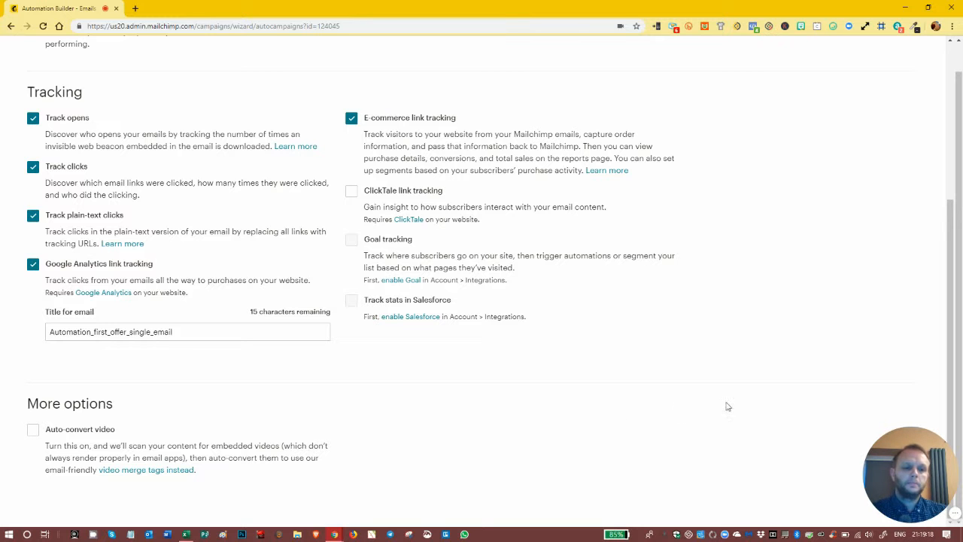
pyautogui.moveTo(901, 454); pyautogui.dragTo(42, 454)
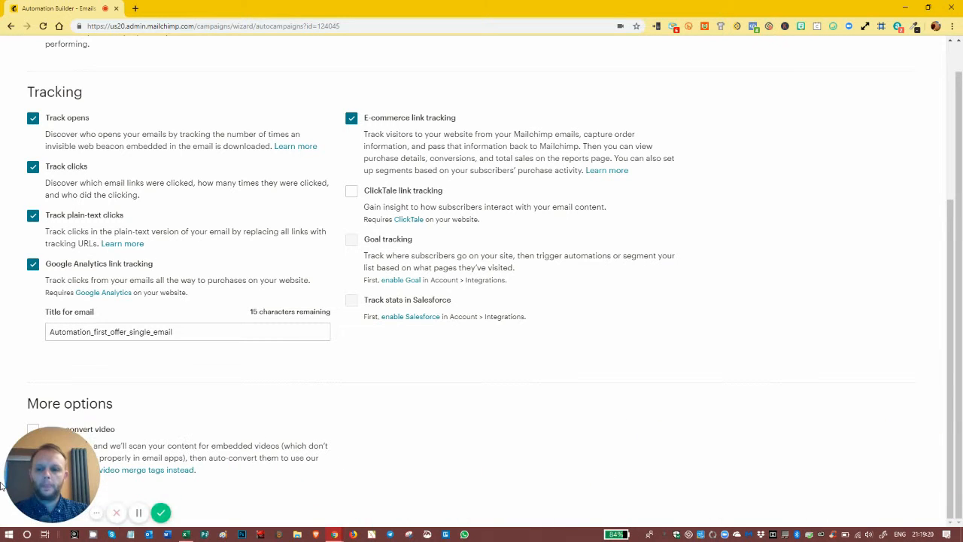
pyautogui.scroll(4, 569, 339)
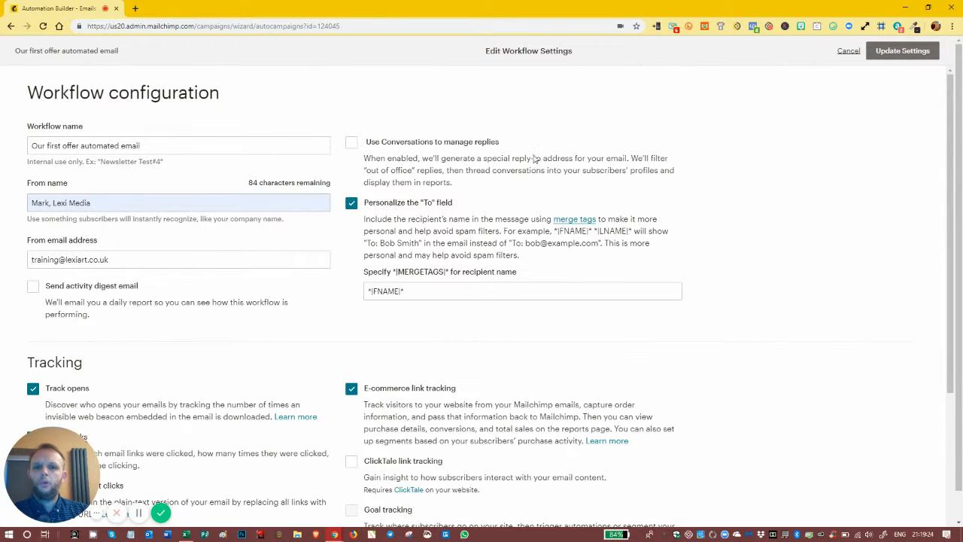
pyautogui.click(900, 51)
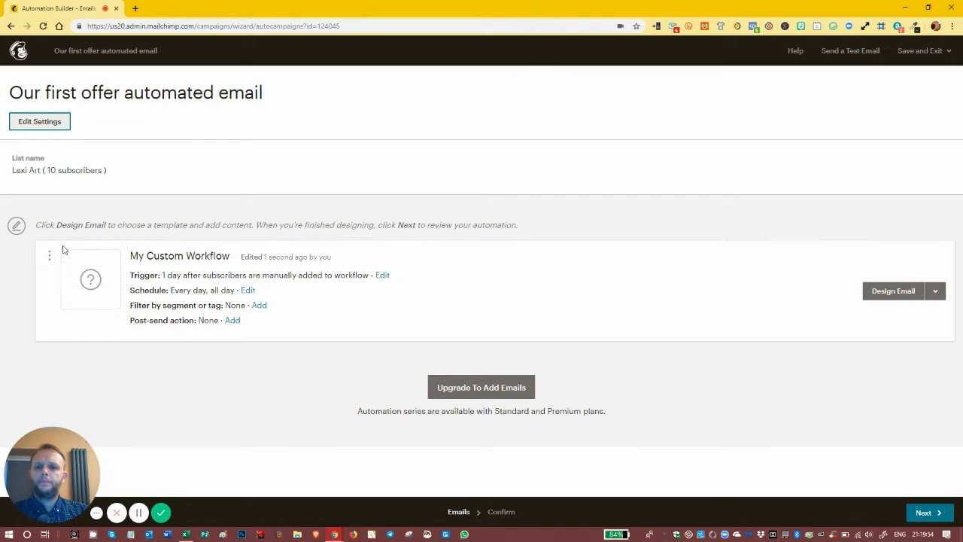
# Step: Examine the triggers available for the custom workflow under workflow activity, e-commerce, campaign activity, audience management and integrations
pyautogui.click(132, 257)
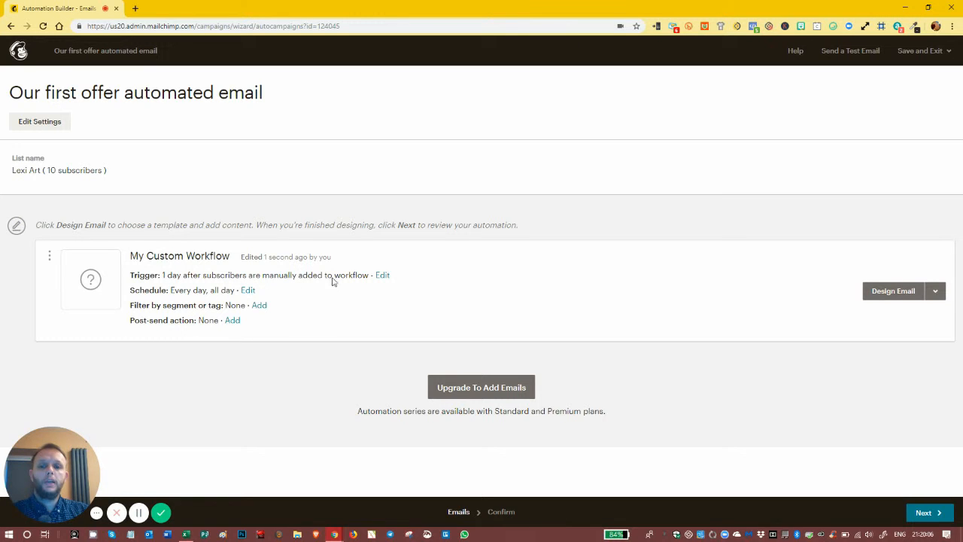
pyautogui.click(382, 277)
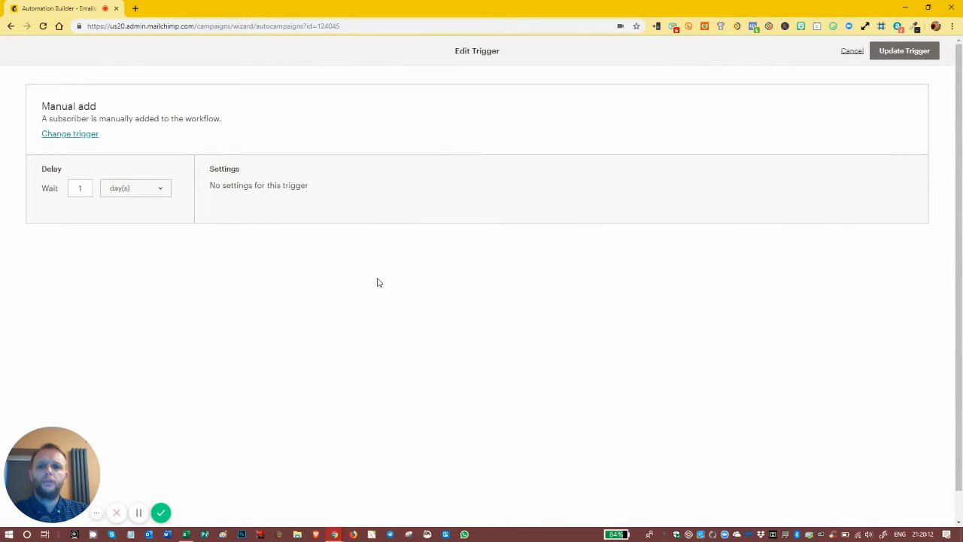
pyautogui.click(81, 136)
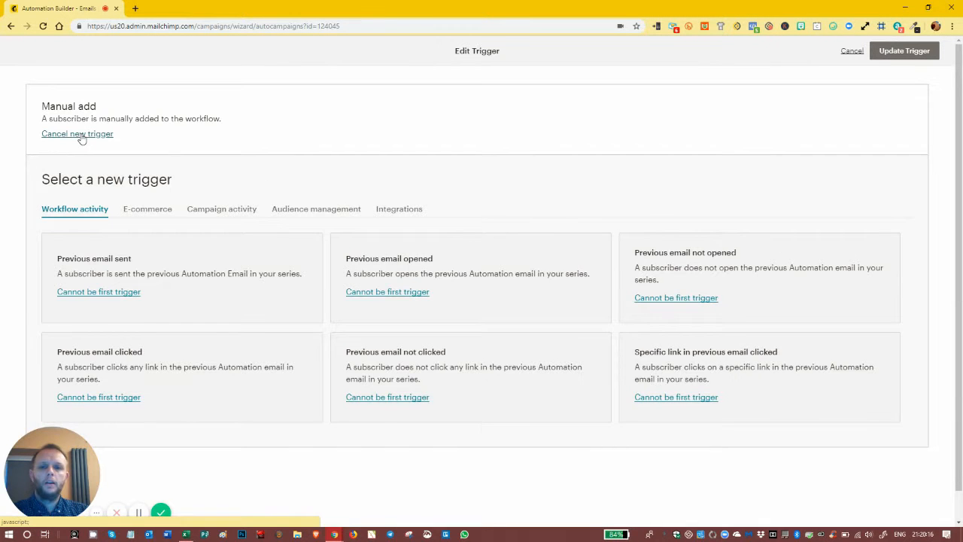
pyautogui.click(227, 213)
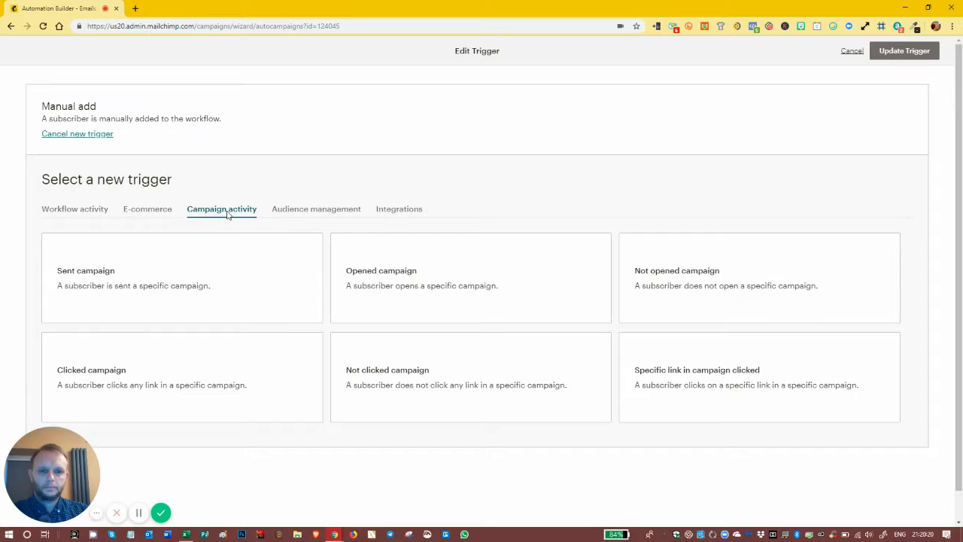
pyautogui.click(78, 214)
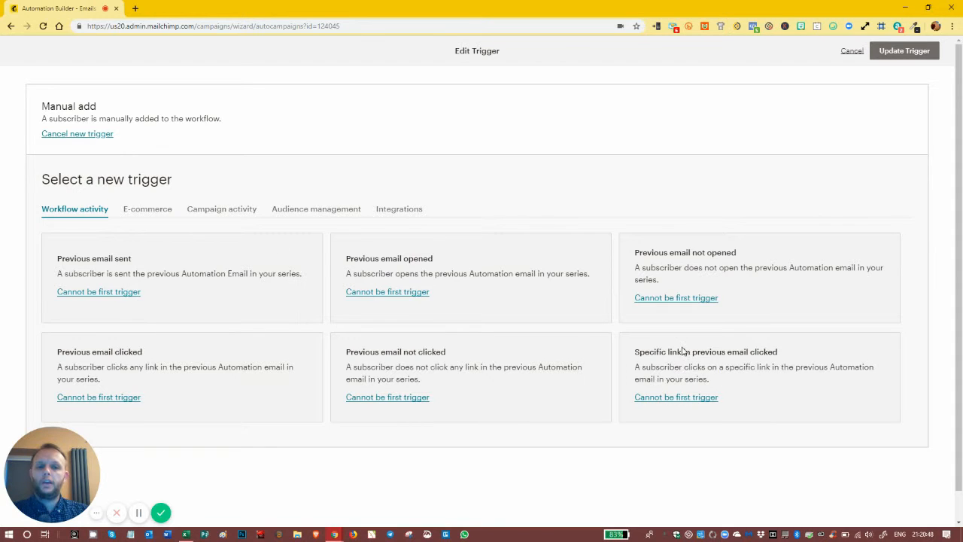
pyautogui.click(142, 212)
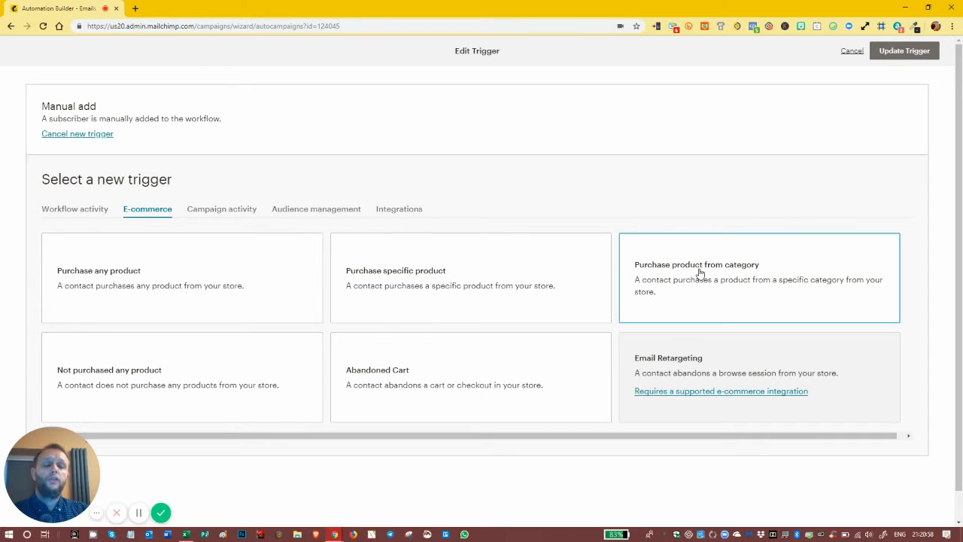
pyautogui.scroll(-1, 265, 386)
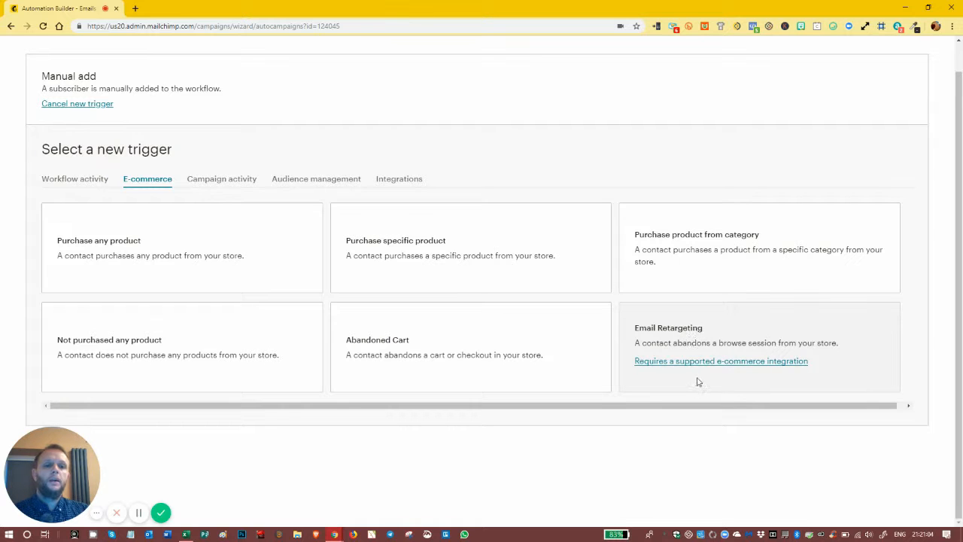
pyautogui.scroll(1, 714, 366)
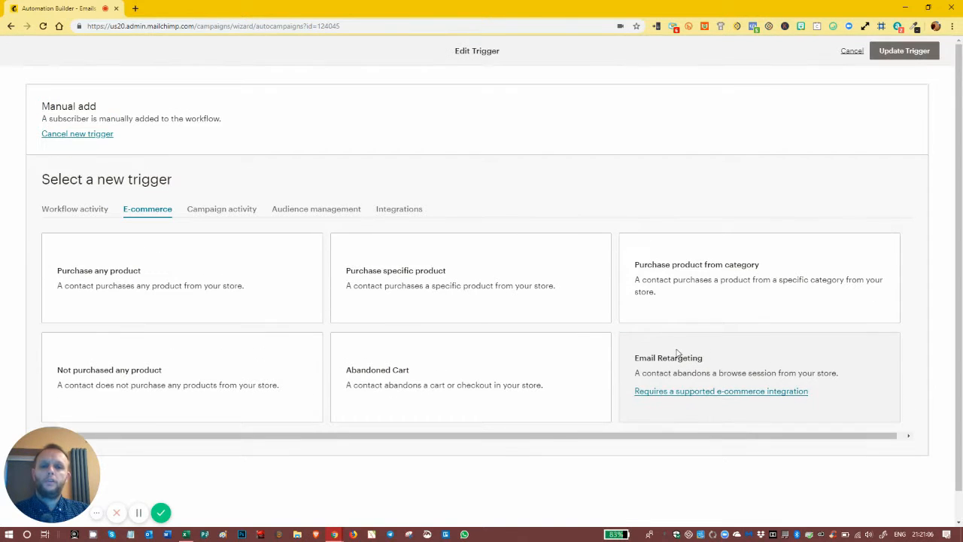
pyautogui.click(218, 210)
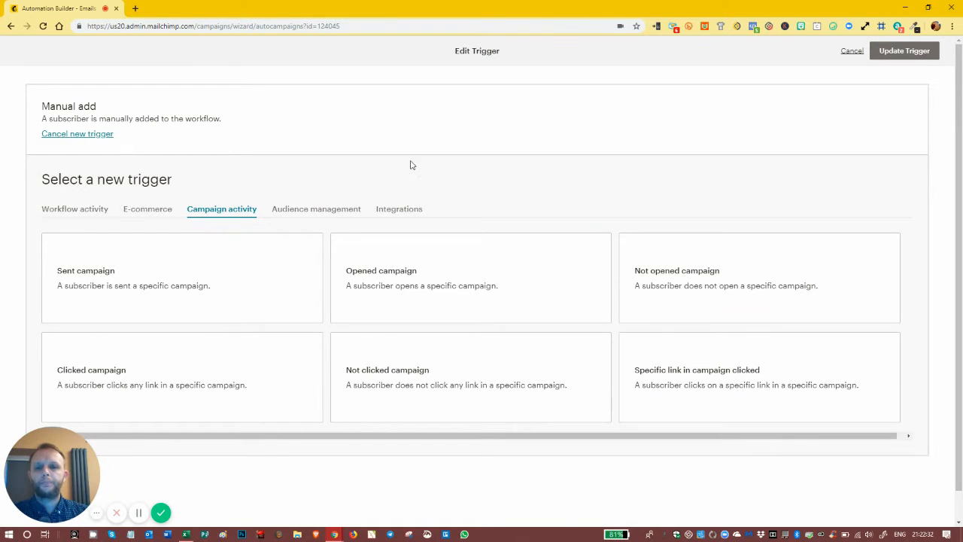
pyautogui.click(289, 210)
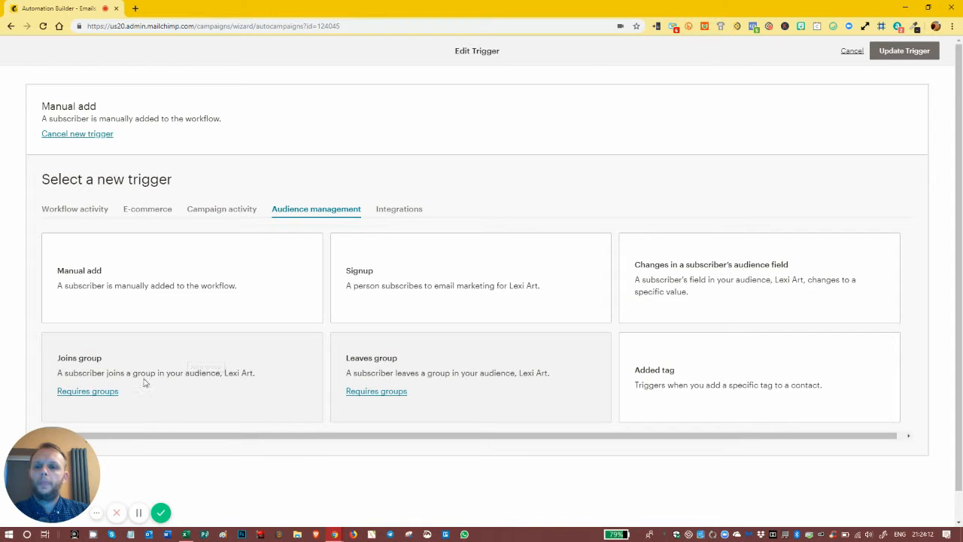
pyautogui.click(395, 210)
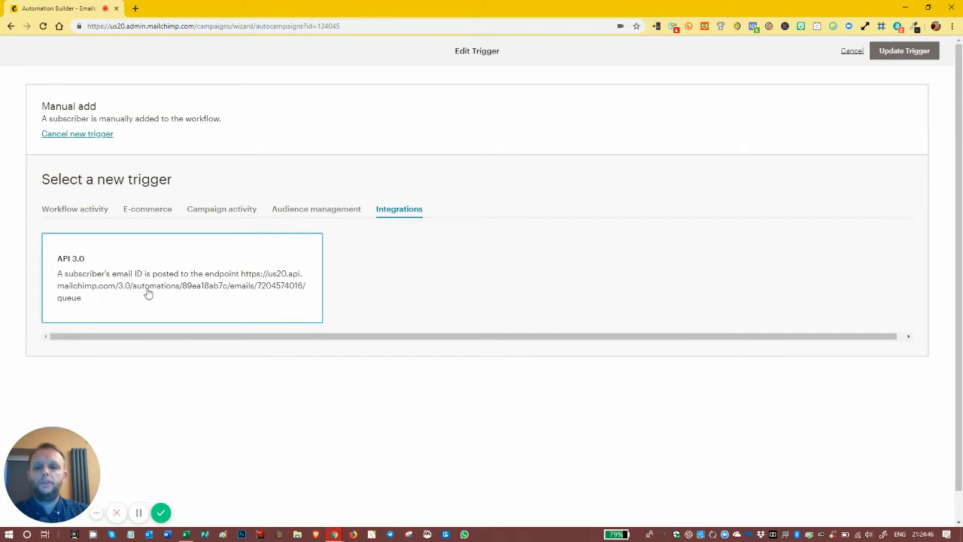
pyautogui.click(275, 214)
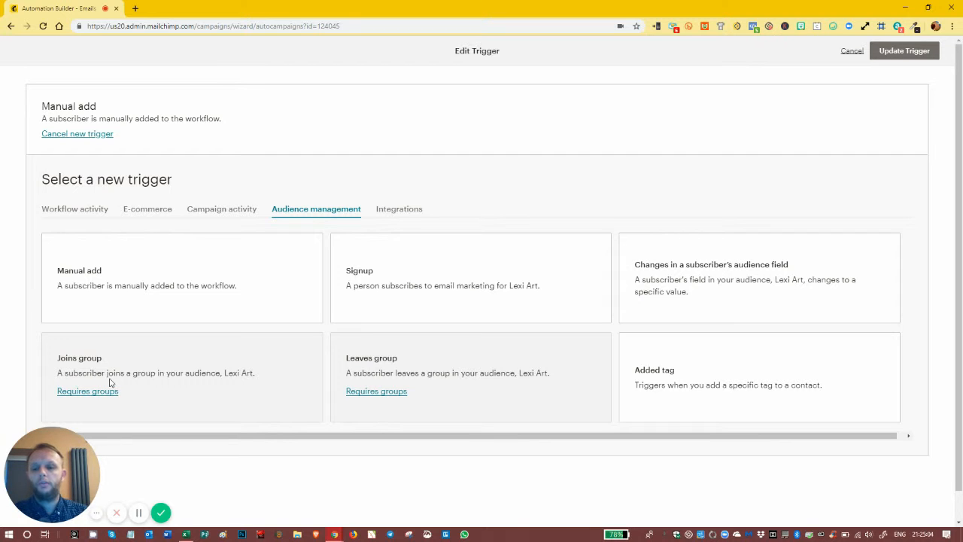
pyautogui.click(142, 515)
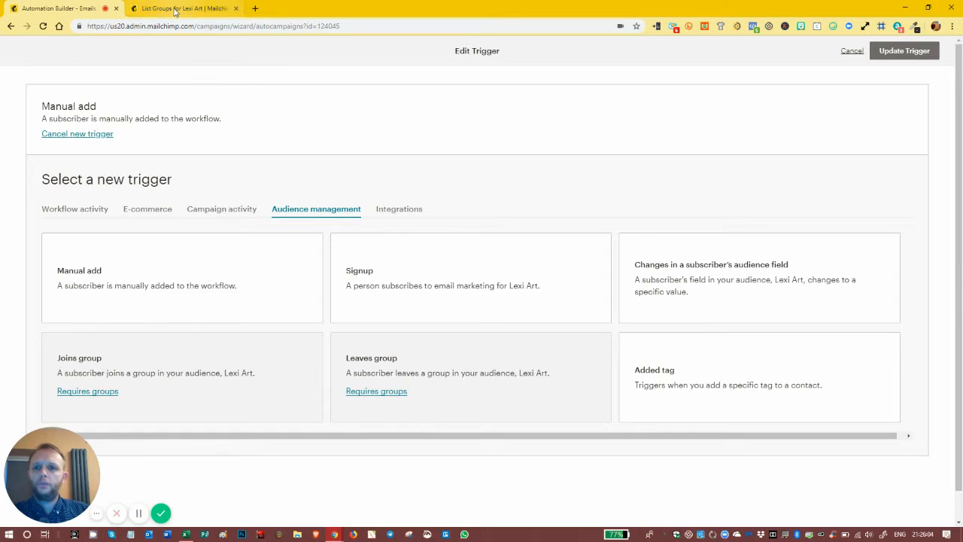
# Step: Check the Offers groups in the Lexi Art audience and change the workflow's trigger to "Joins group"
pyautogui.click(176, 10)
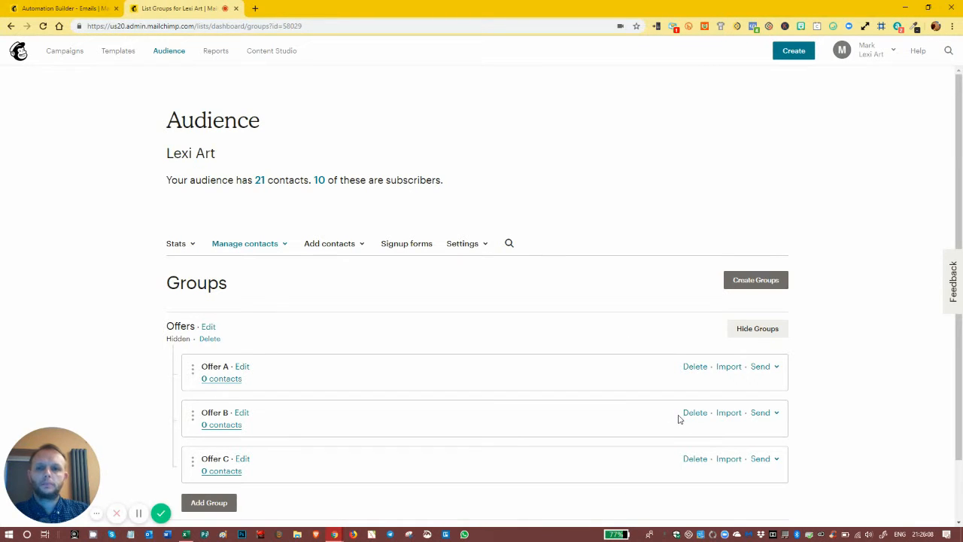
pyautogui.click(87, 12)
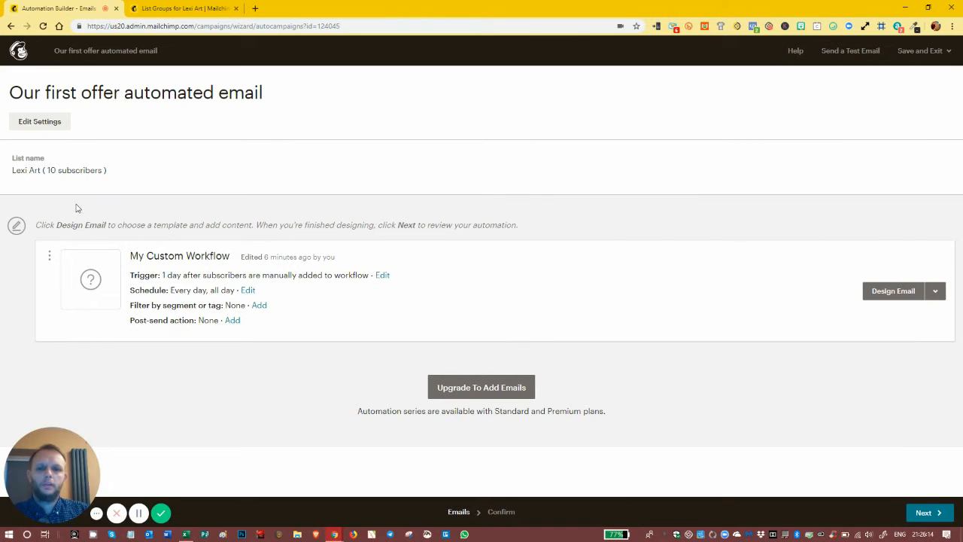
pyautogui.click(384, 276)
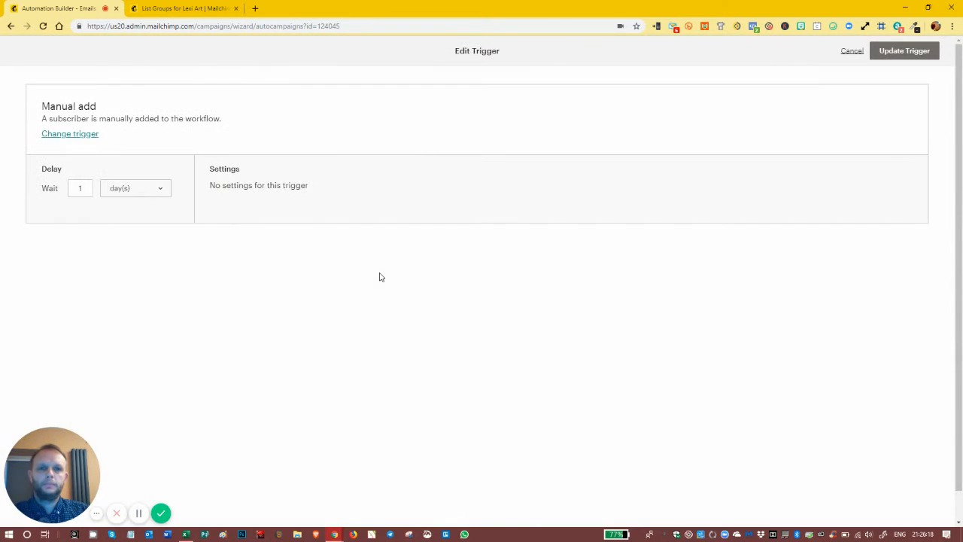
pyautogui.click(75, 134)
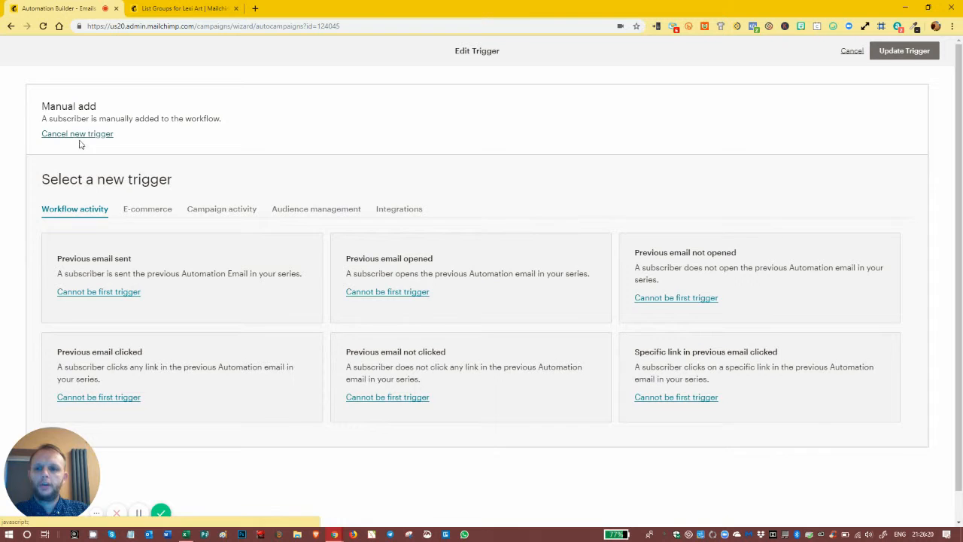
pyautogui.click(311, 210)
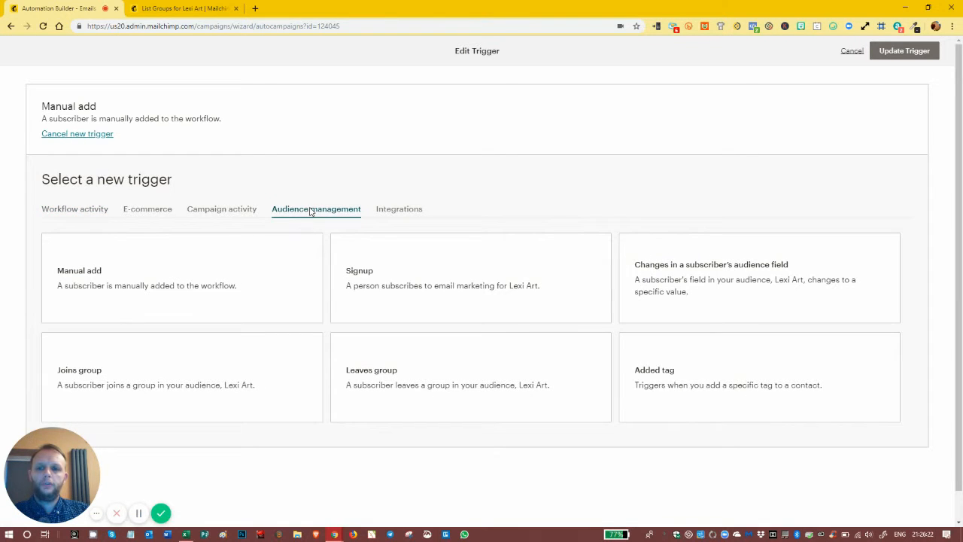
pyautogui.click(100, 375)
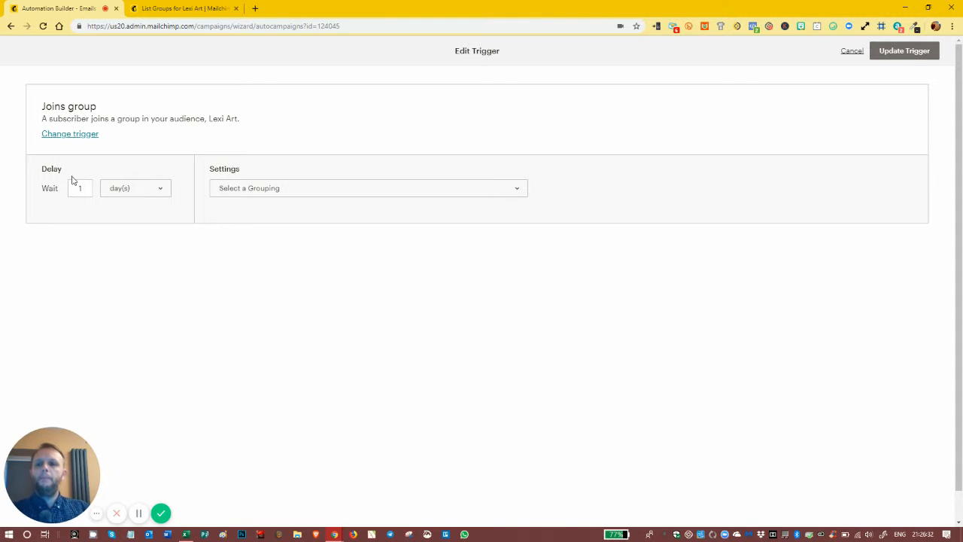
# Step: Try the hour, day and week units for the "Joins group" trigger's delay
pyautogui.click(147, 192)
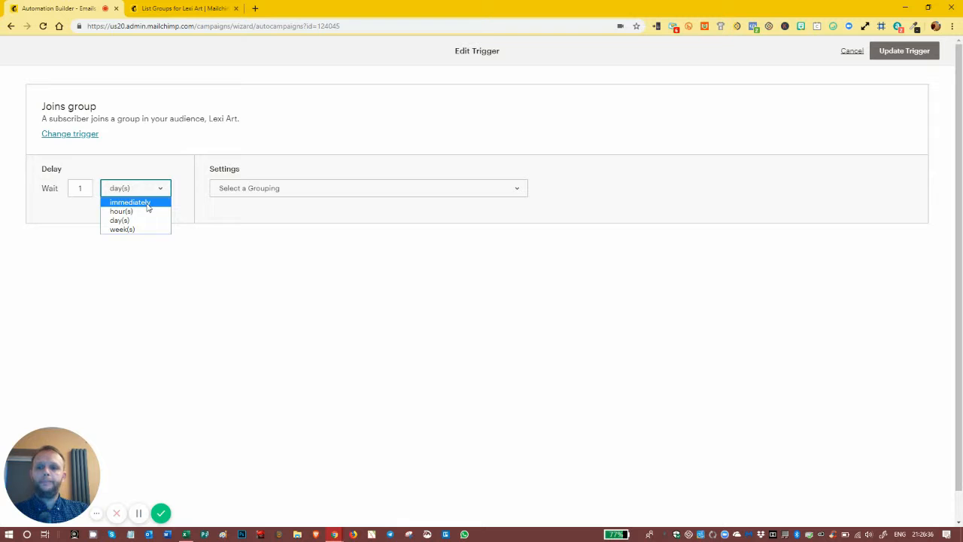
pyautogui.click(135, 213)
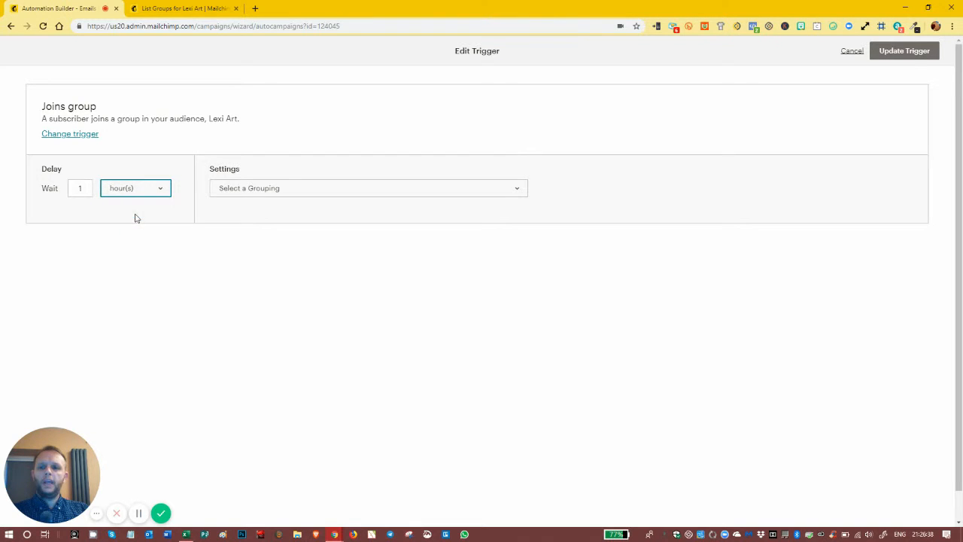
pyautogui.click(80, 188)
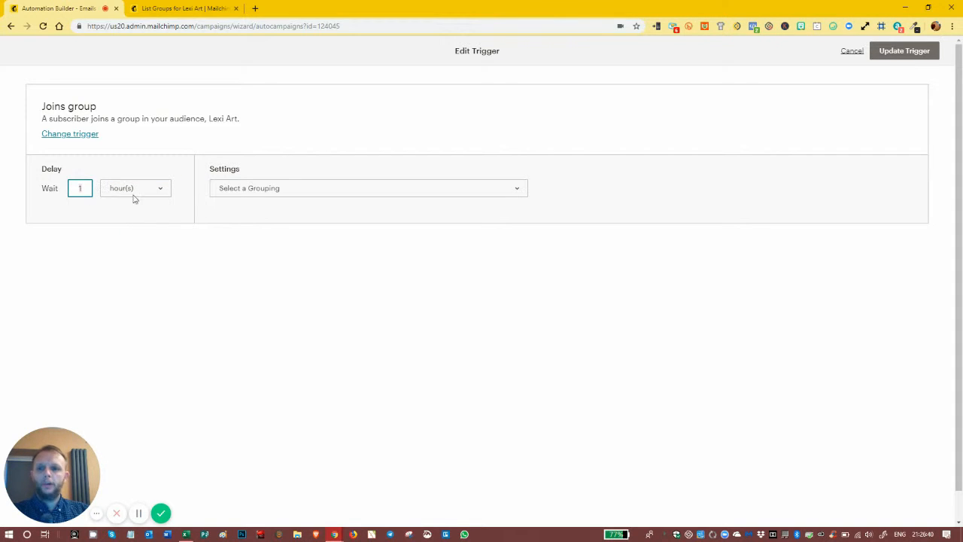
pyautogui.click(134, 198)
pyautogui.click(135, 220)
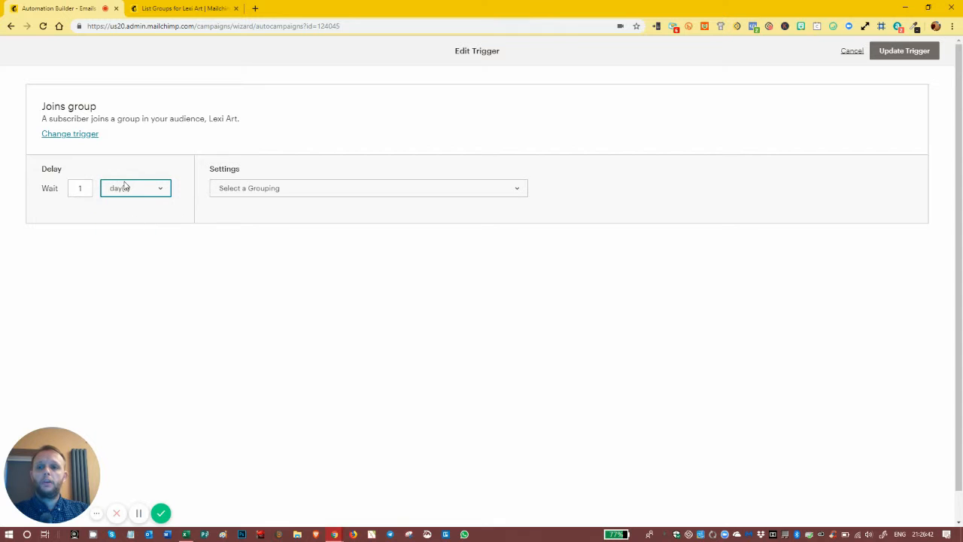
pyautogui.click(87, 191)
pyautogui.click(125, 197)
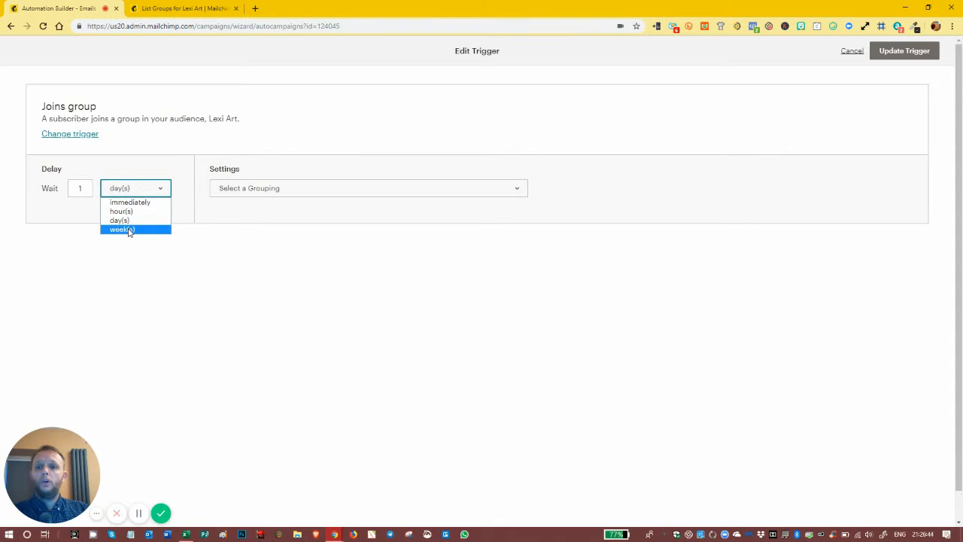
pyautogui.click(128, 230)
pyautogui.click(84, 188)
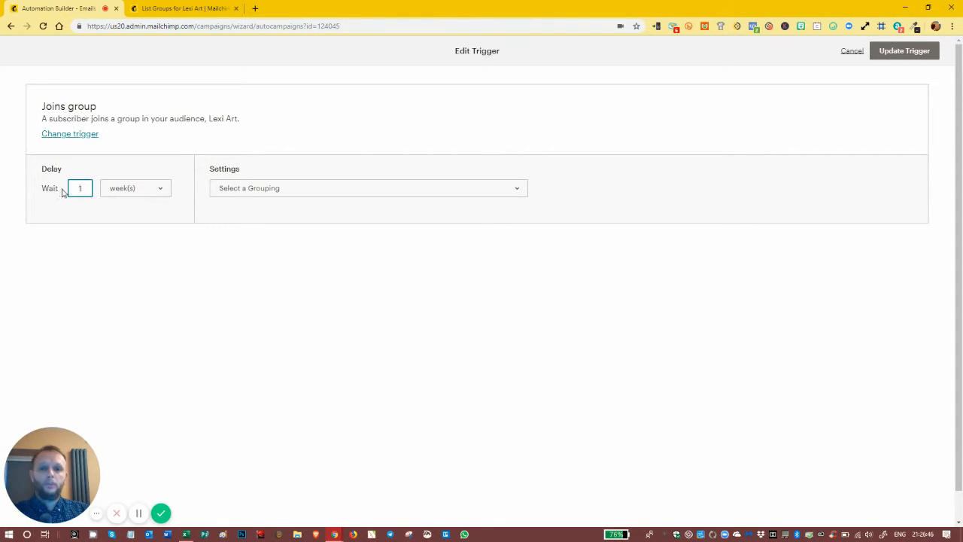
# Step: Set the trigger to fire immediately when a subscriber joins the Offer A group, and update the trigger
pyautogui.click(115, 197)
pyautogui.click(120, 204)
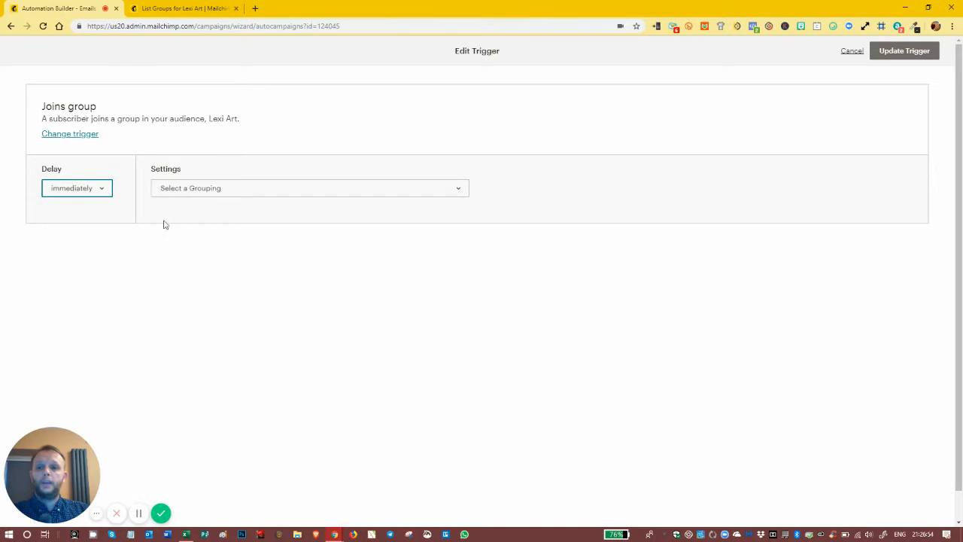
pyautogui.click(254, 191)
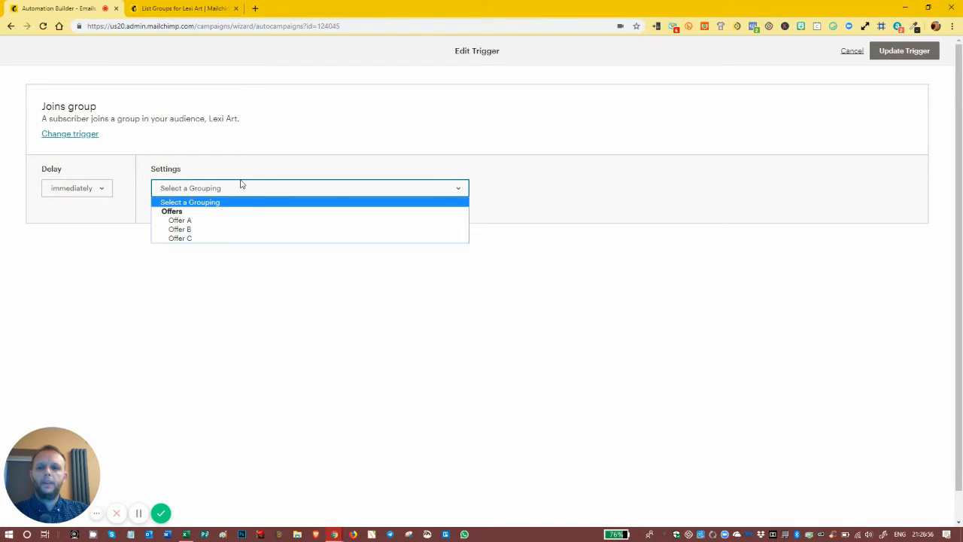
pyautogui.click(190, 221)
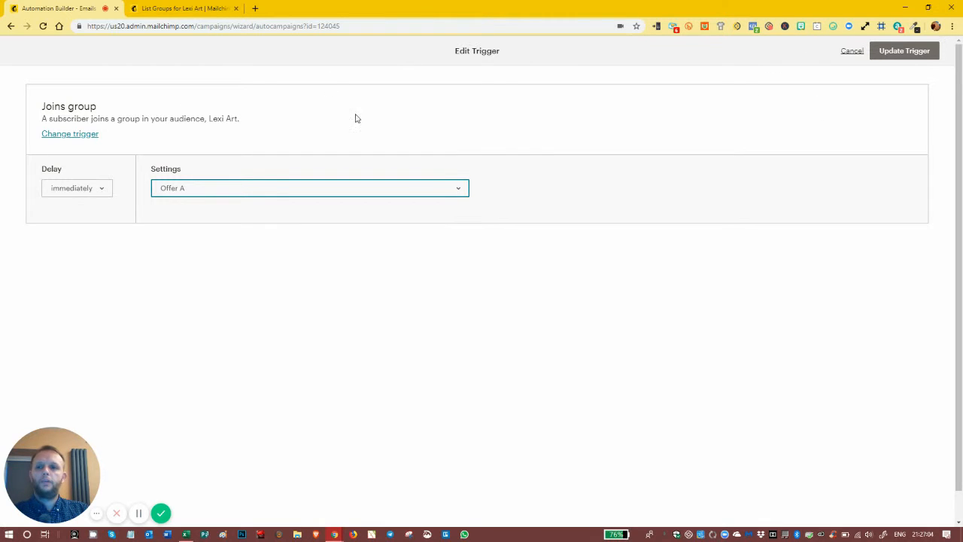
pyautogui.click(896, 64)
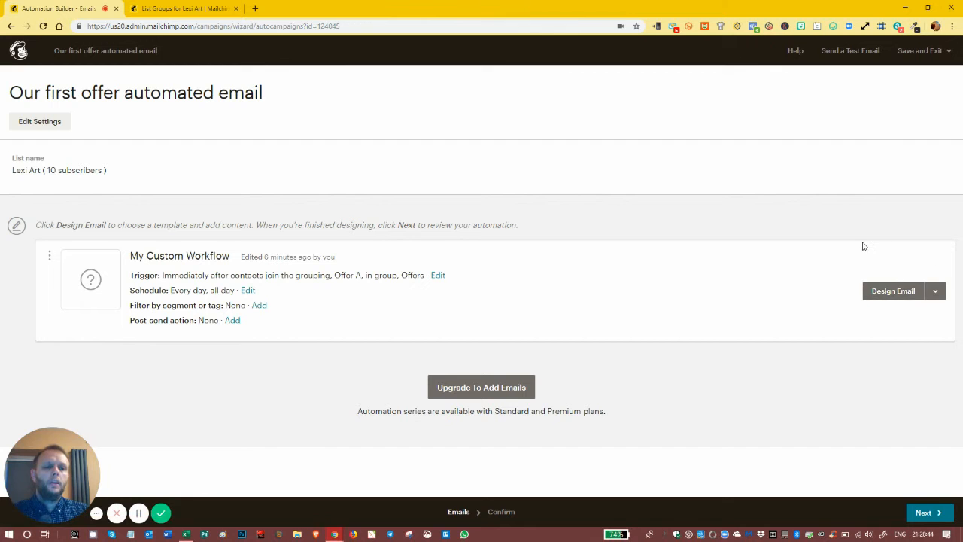
# Step: Start designing the workflow's email and name it "Offer A Email"
pyautogui.click(902, 294)
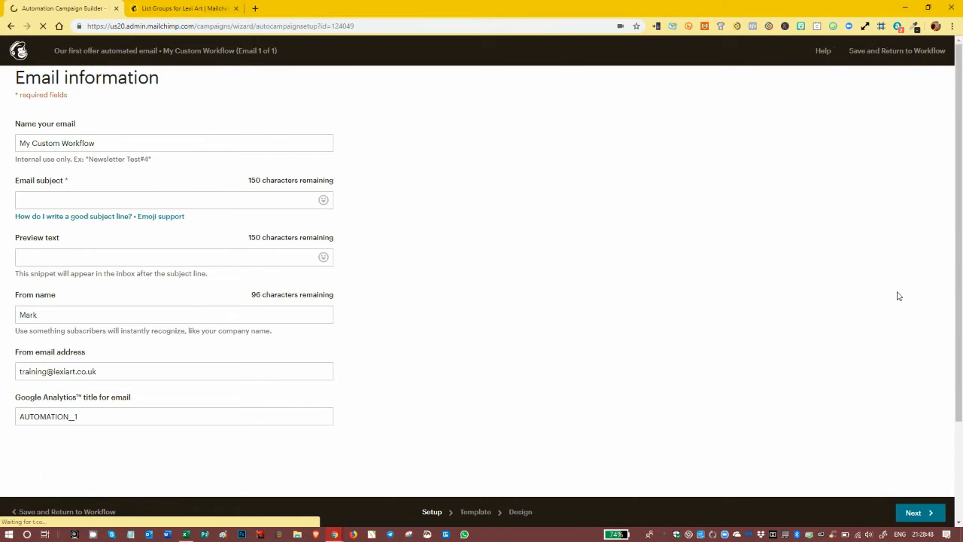
pyautogui.moveTo(100, 143); pyautogui.dragTo(3, 146)
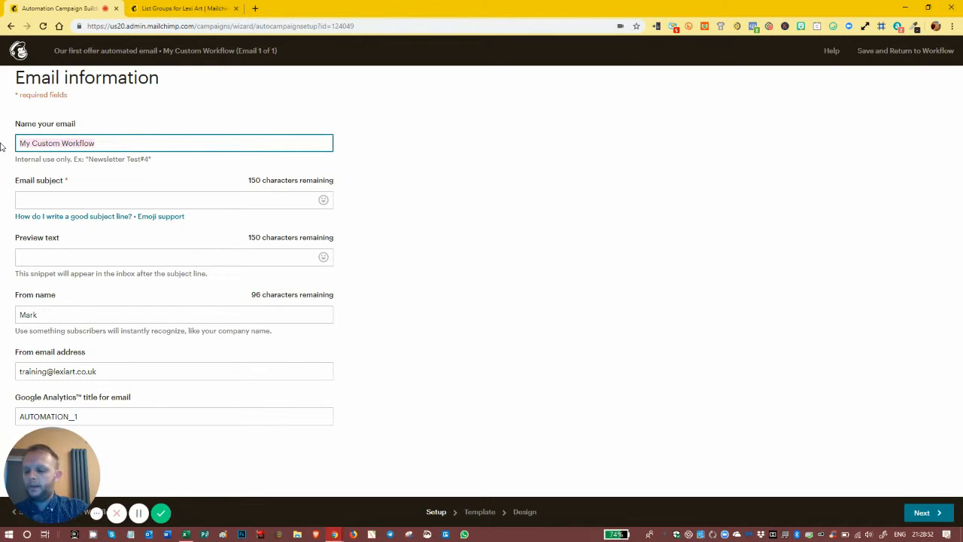
pyautogui.write('Offer ')
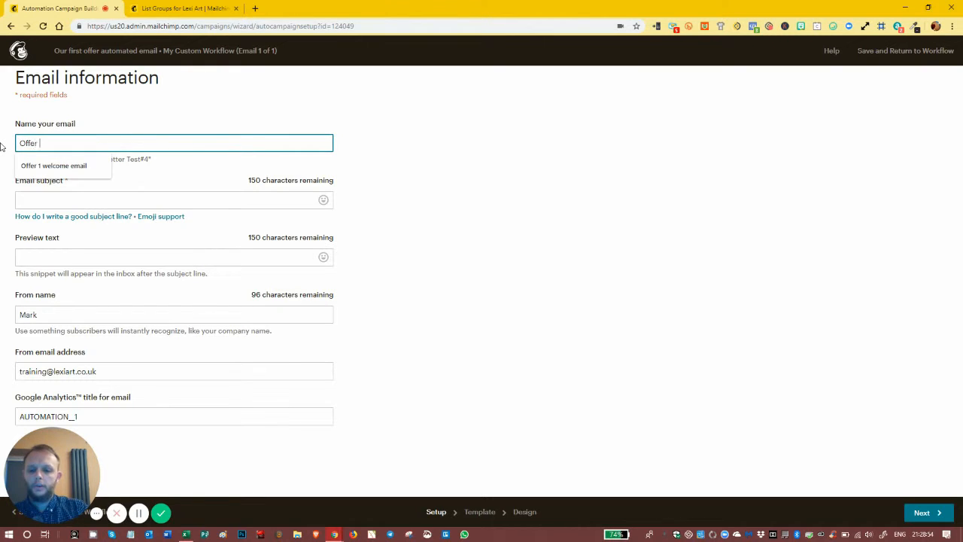
pyautogui.write('A')
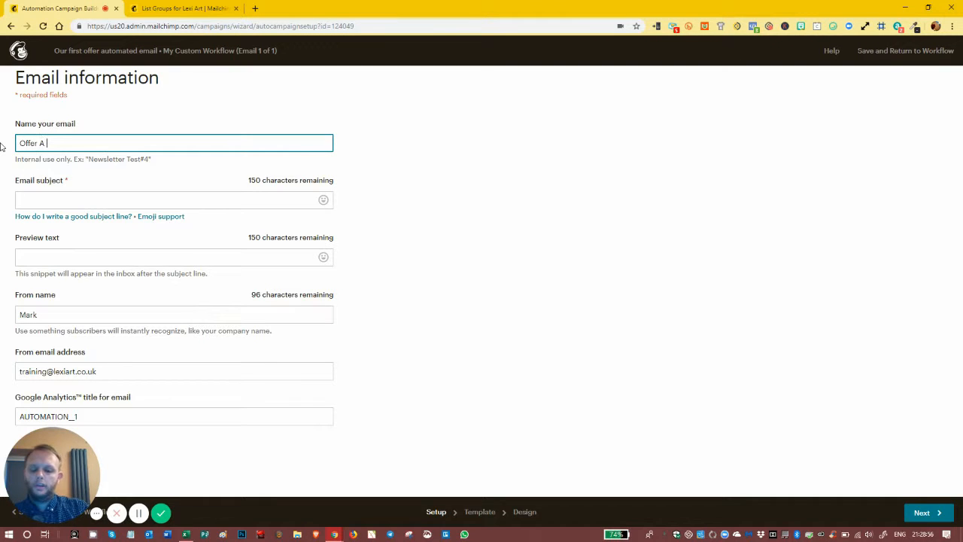
pyautogui.write(' Email')
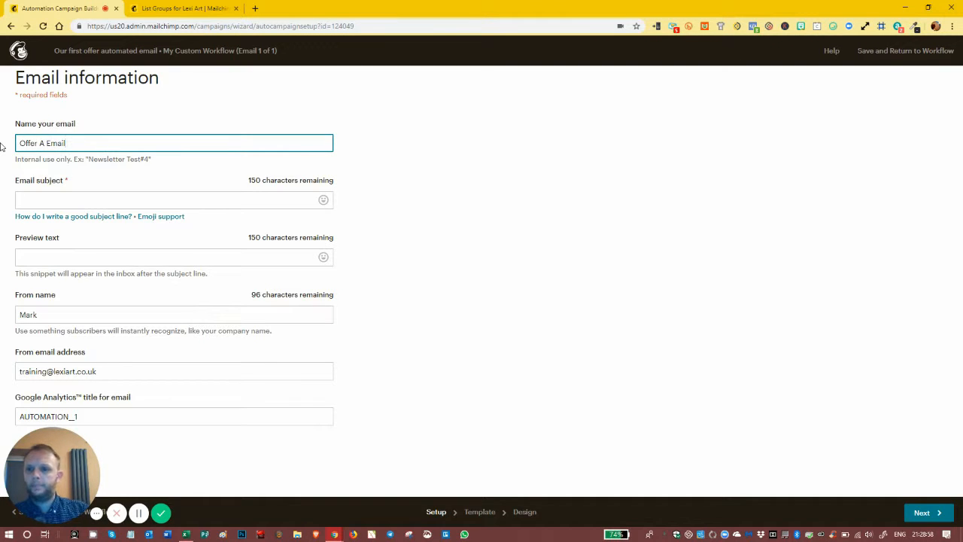
# Step: Enter the email subject "Hey *|FNAME|*, here's the amazing ebook you requested"
pyautogui.click(60, 199)
pyautogui.write('Hey')
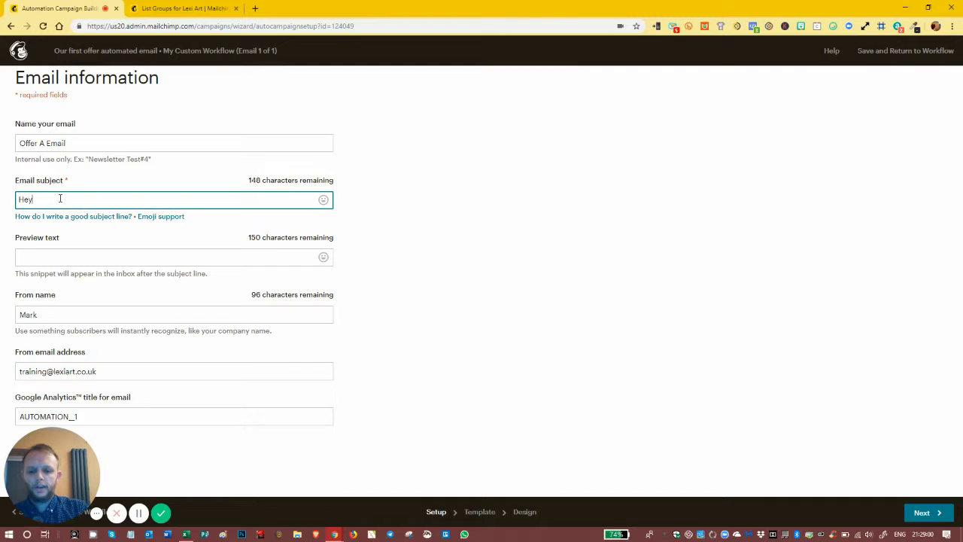
pyautogui.write(' *|F')
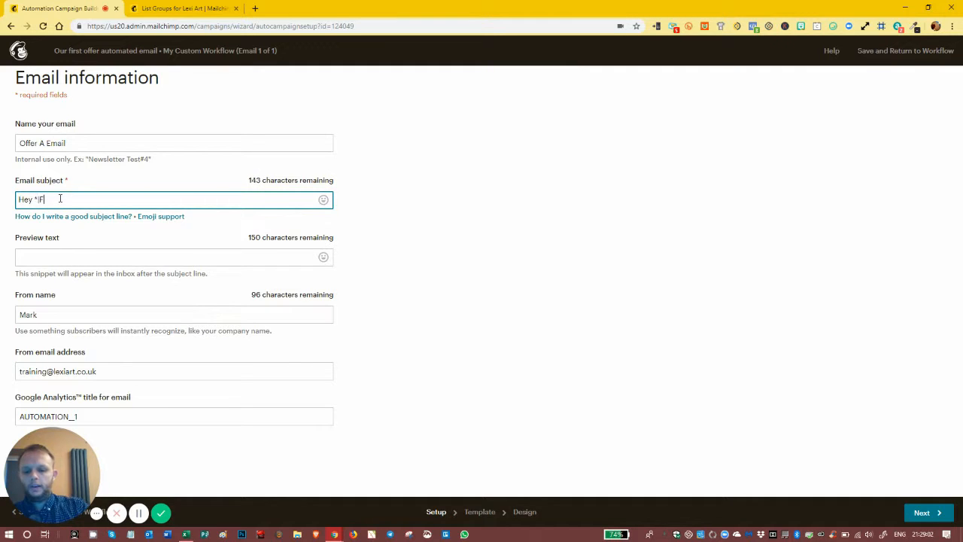
pyautogui.write('NAME|*')
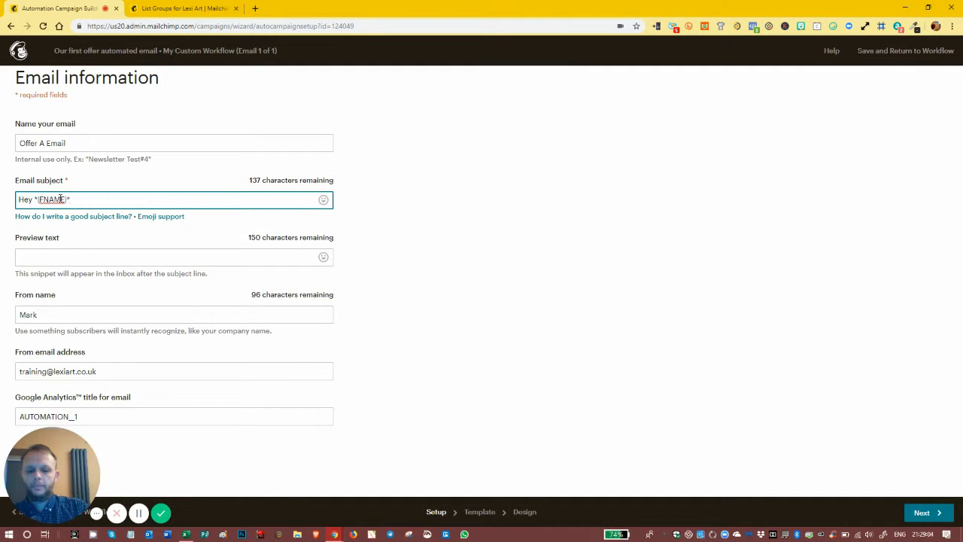
pyautogui.write(", here'")
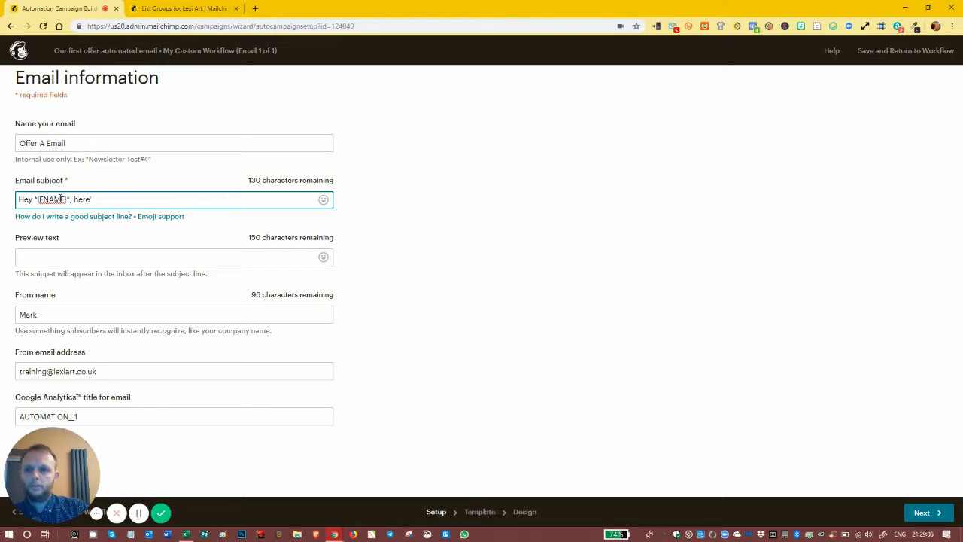
pyautogui.write('s the')
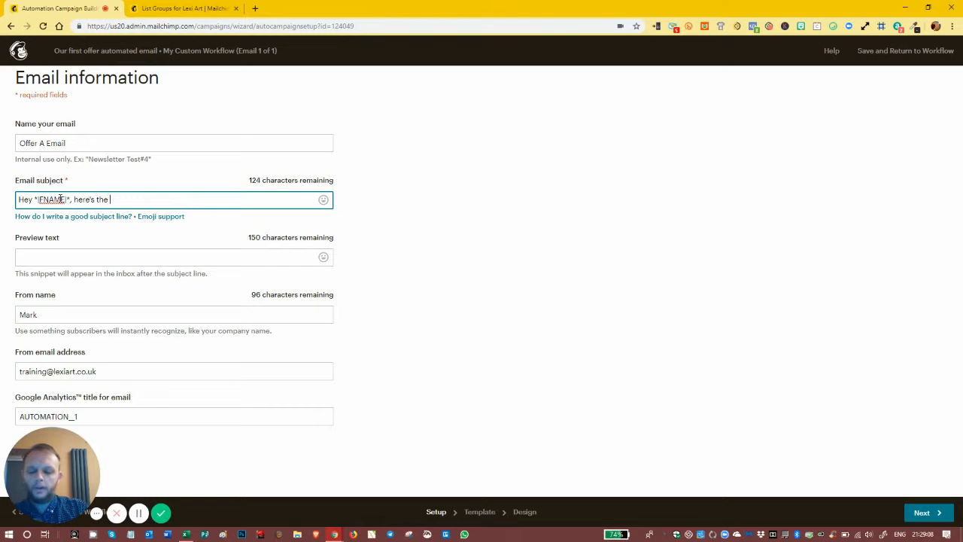
pyautogui.write(' amazing e')
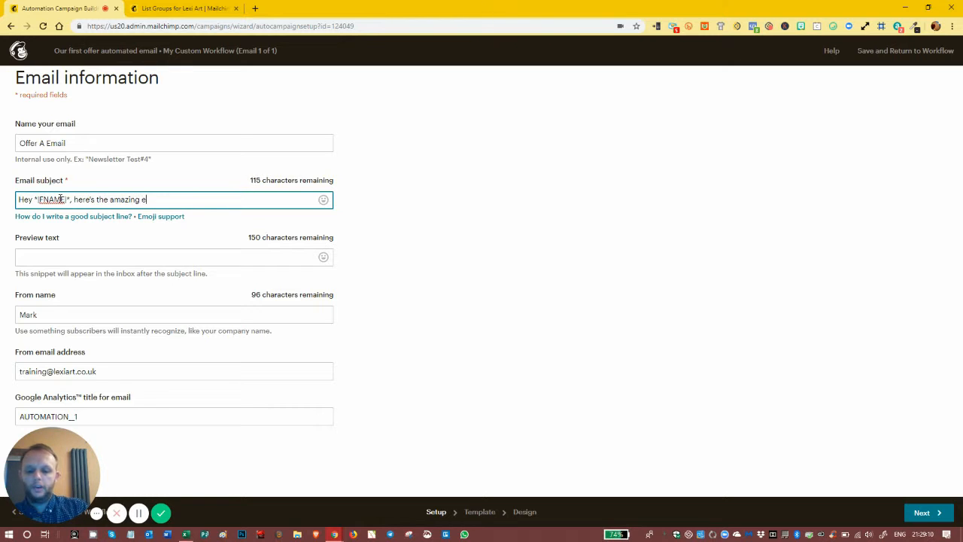
pyautogui.write('book you re')
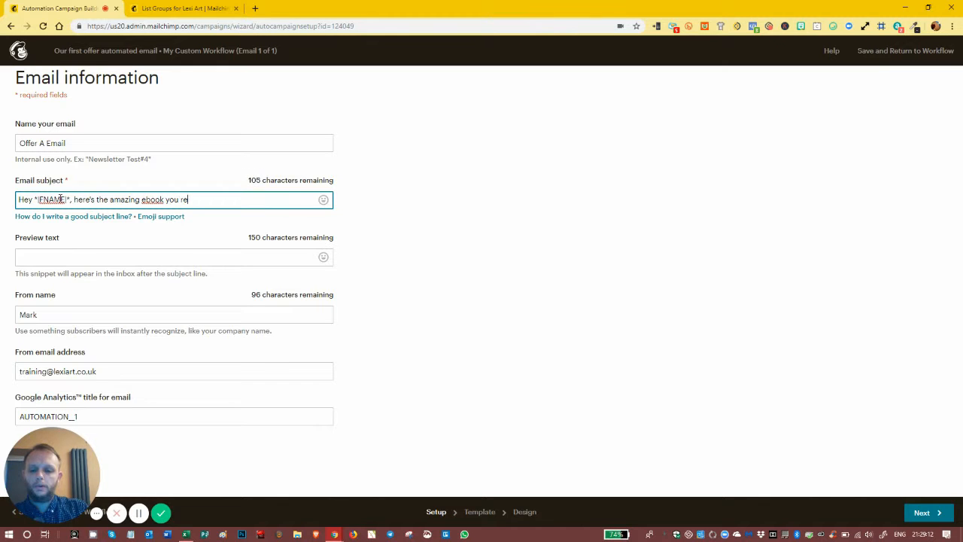
pyautogui.write('quested')
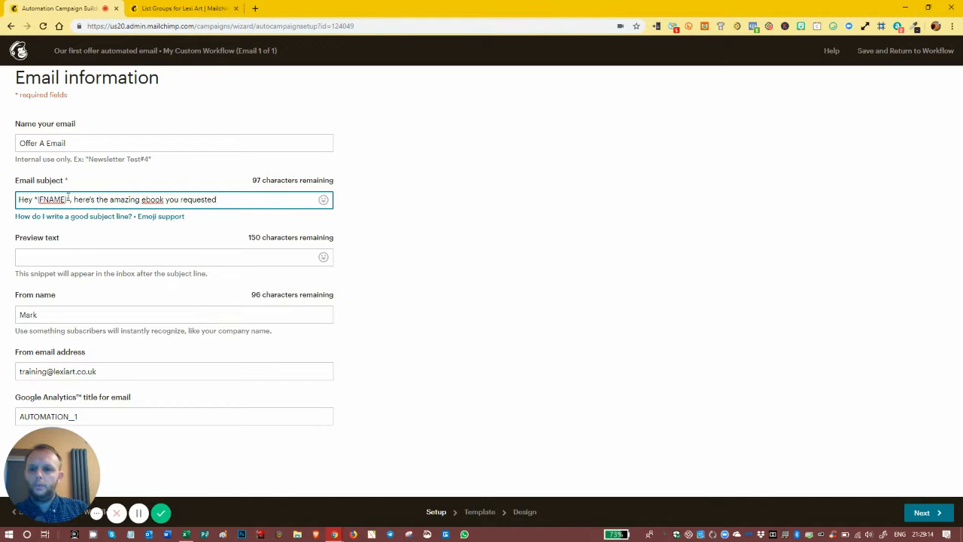
# Step: Enter the preview text "You've requexted the amazing ebook about how to use MailChimp, here it is!"
pyautogui.click(116, 257)
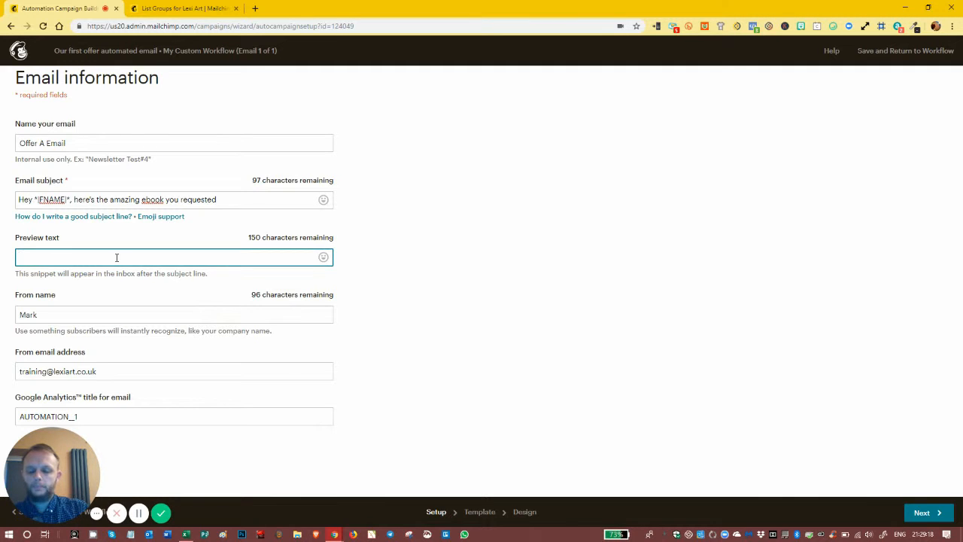
pyautogui.write('You')
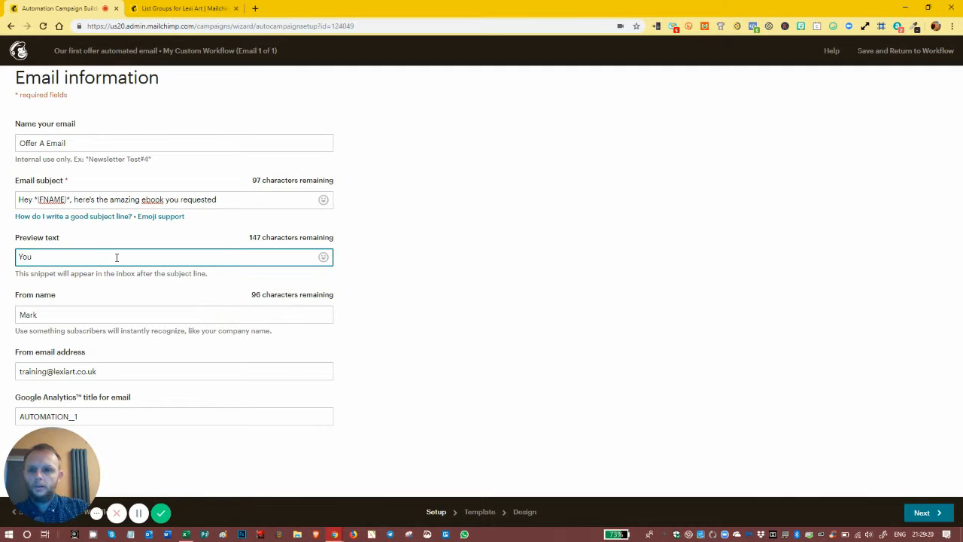
pyautogui.write("'ve re")
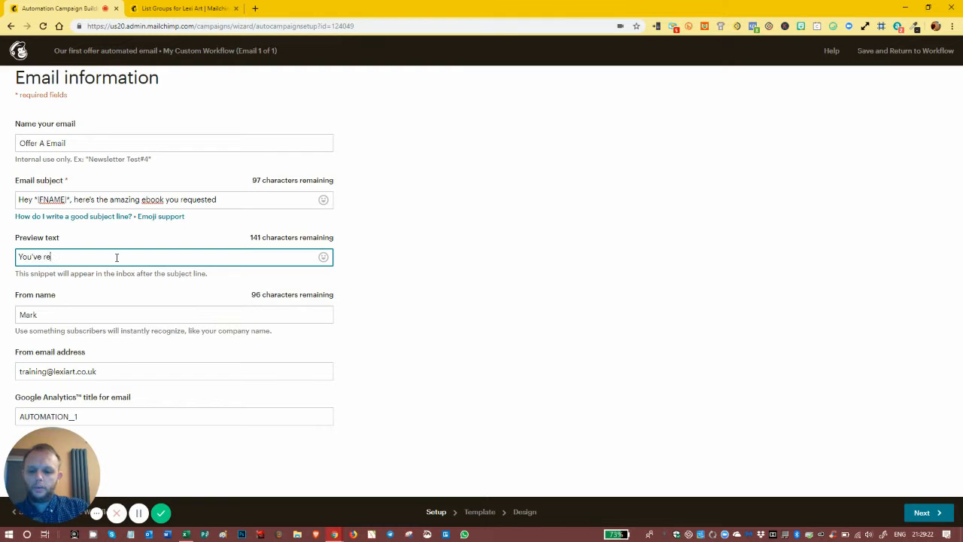
pyautogui.write('quesxted the')
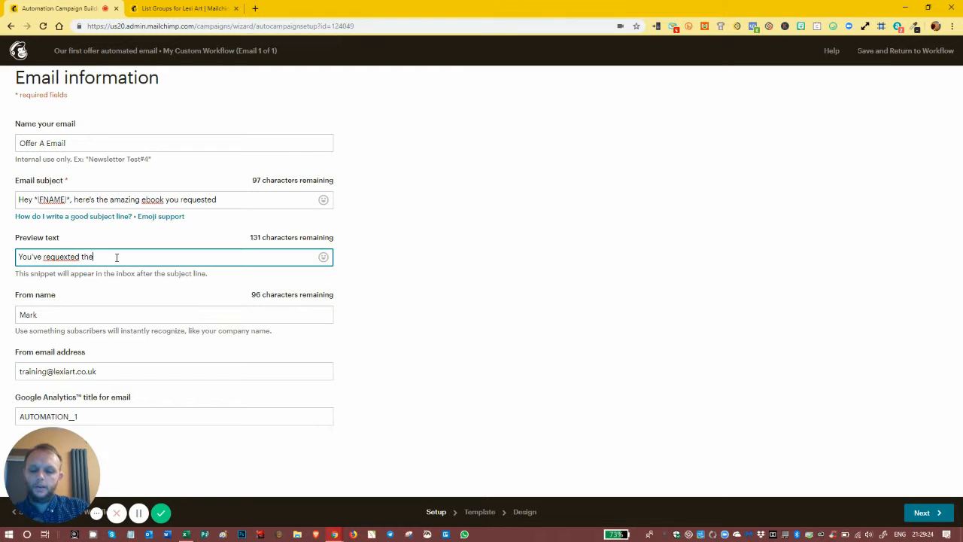
pyautogui.write(' amazing ebook about how to ')
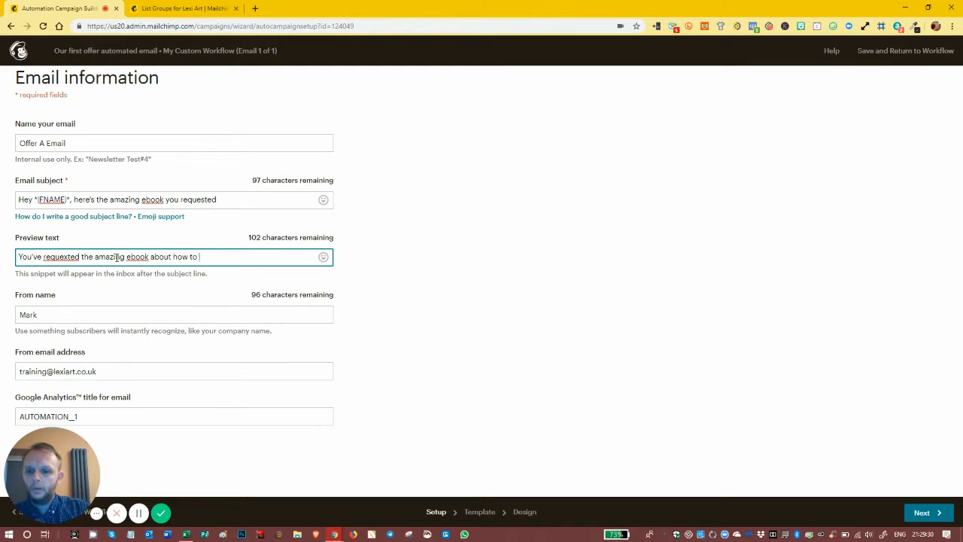
pyautogui.write('use mail')
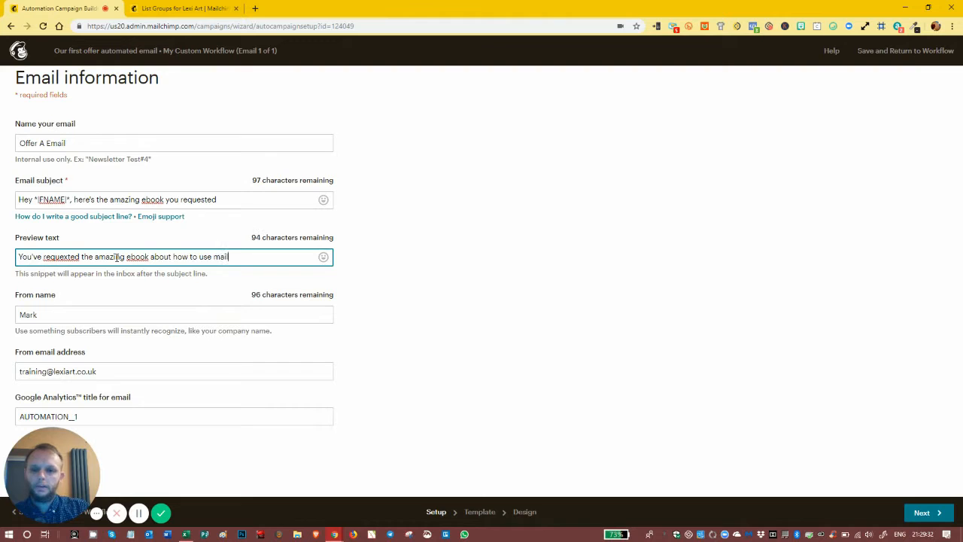
pyautogui.press('BackSpace')
pyautogui.press('BackSpace')
pyautogui.press('BackSpace')
pyautogui.press('BackSpace')
pyautogui.write('MailChimp, he')
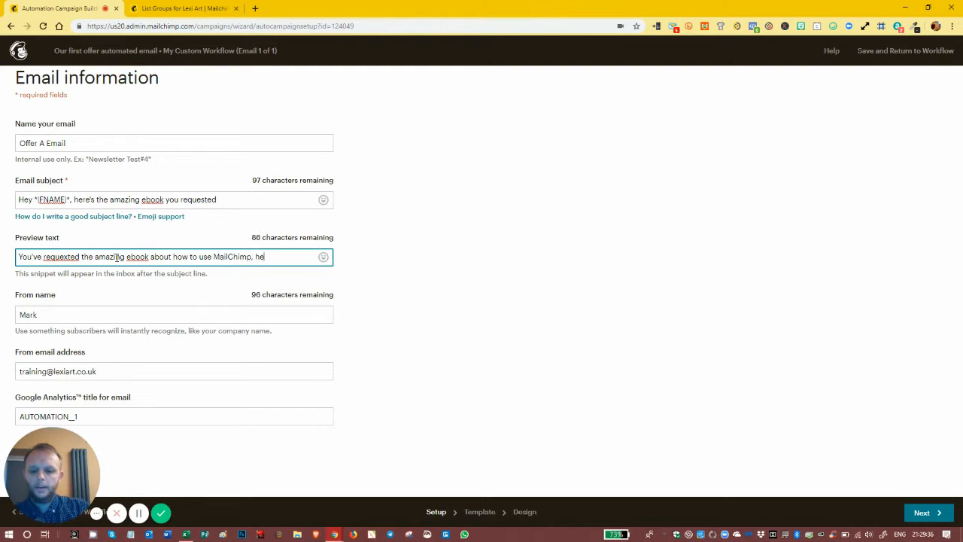
pyautogui.write('re it is!')
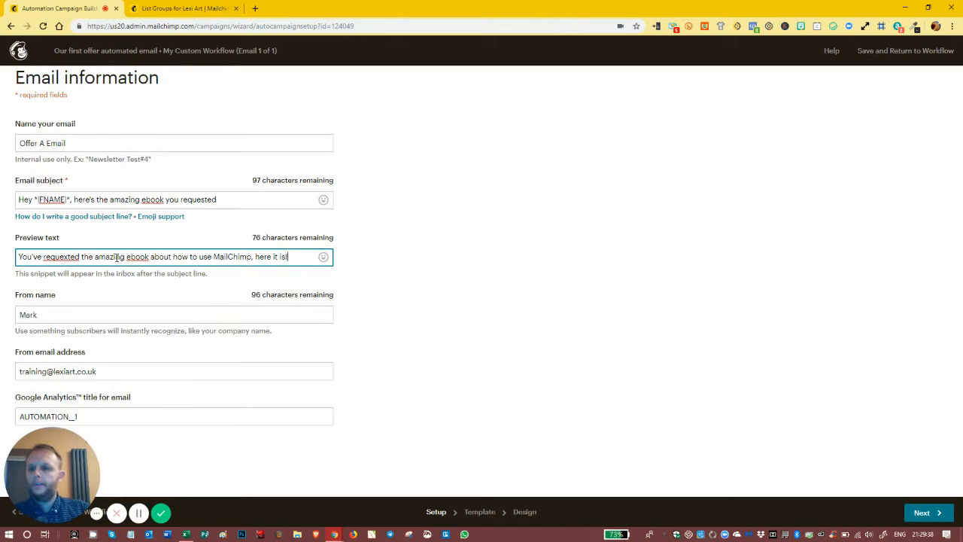
# Step: Set the from name to the suggested sender's name followed by ", Lexi Media" and the Google Analytics title to "AUTOMATION__"
pyautogui.click(52, 315)
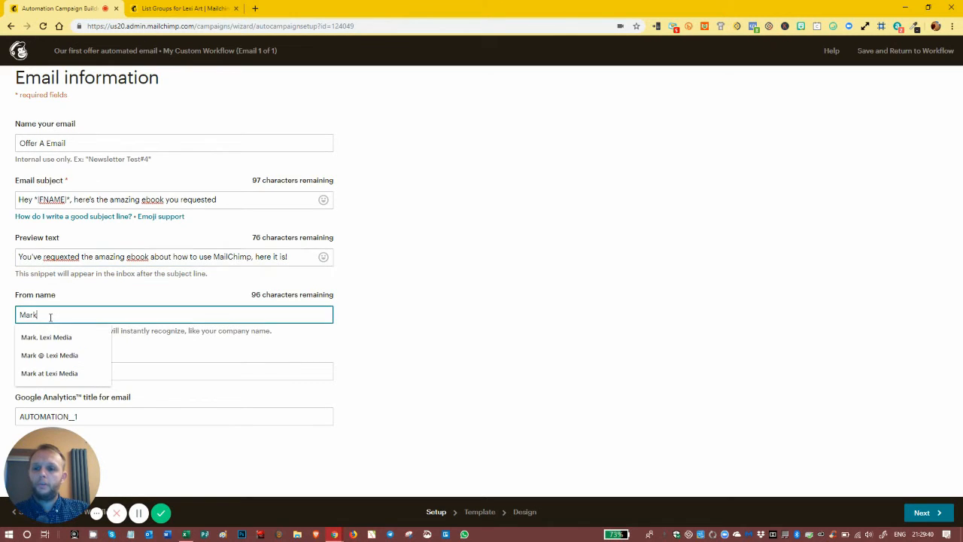
pyautogui.click(60, 340)
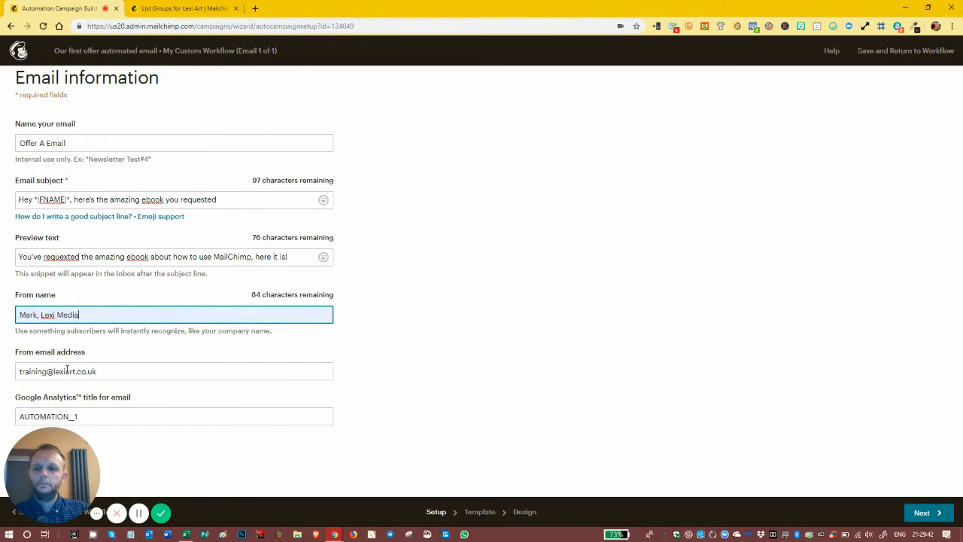
pyautogui.click(93, 416)
pyautogui.press('BackSpace')
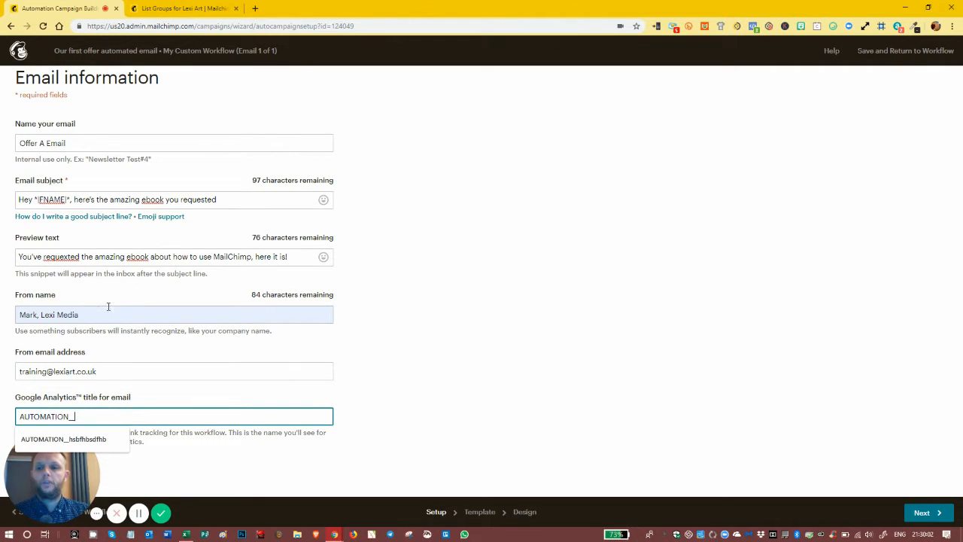
pyautogui.click(522, 284)
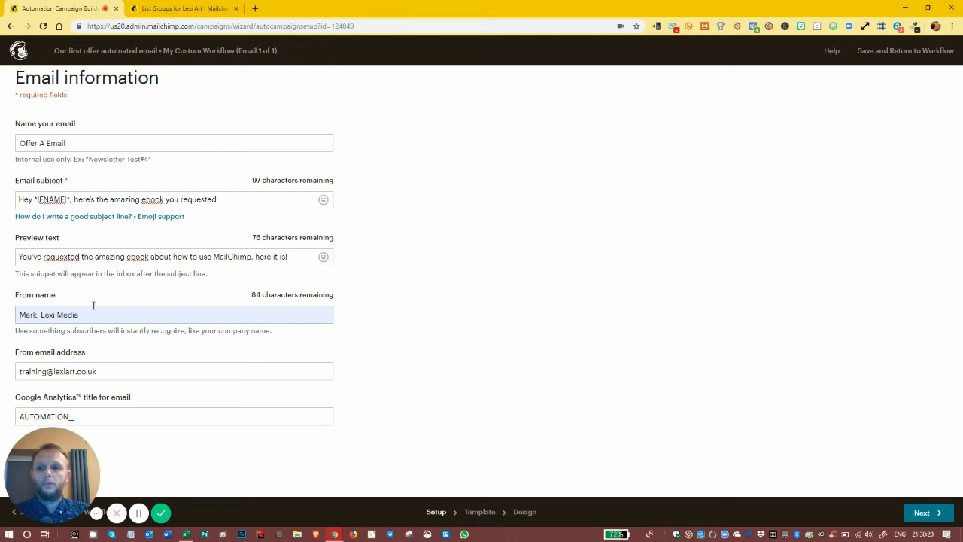
# Step: Correct the misspelled "requested" in the preview text and set the Google Analytics title to "AUTOMATION__offerA email", continuing to template selection
pyautogui.rightClick(54, 258)
pyautogui.click(77, 264)
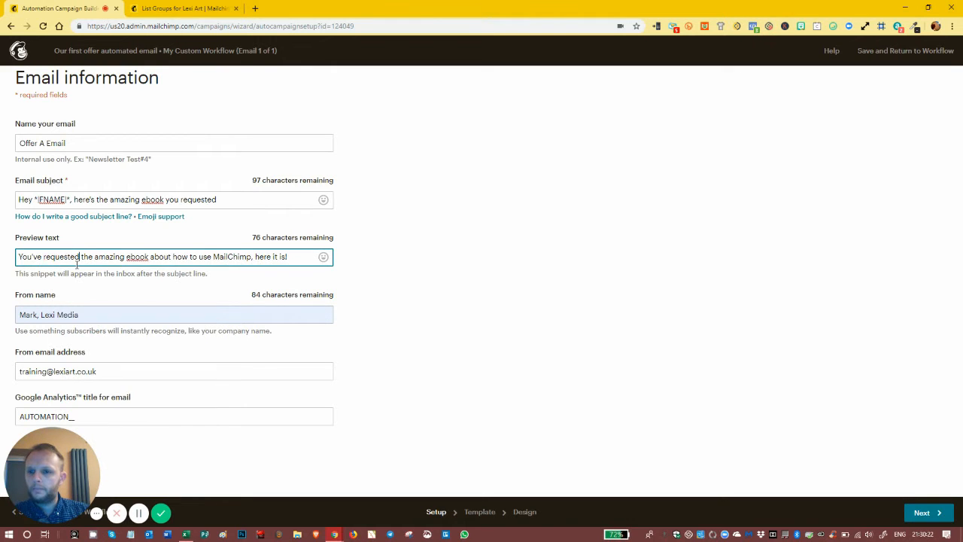
pyautogui.click(102, 416)
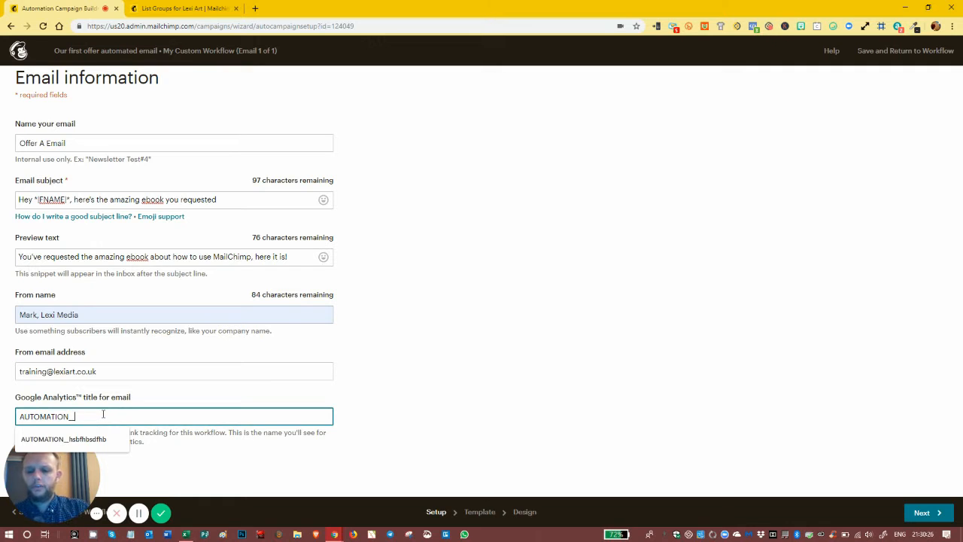
pyautogui.write('oa')
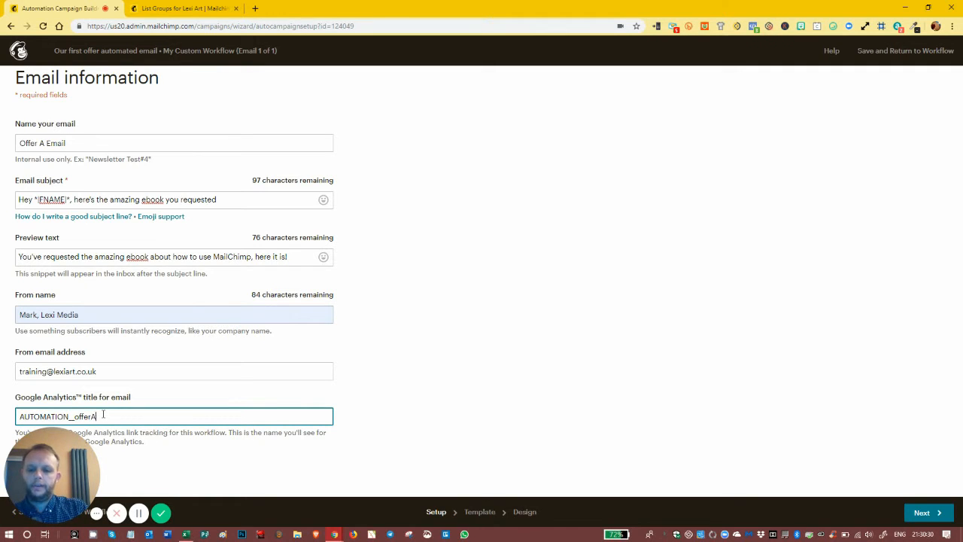
pyautogui.write('ferA email')
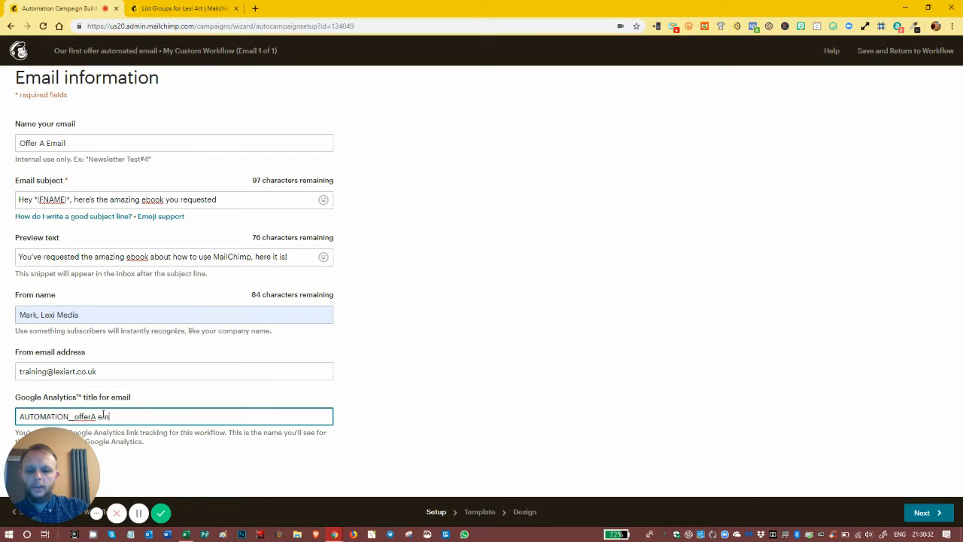
pyautogui.click(425, 290)
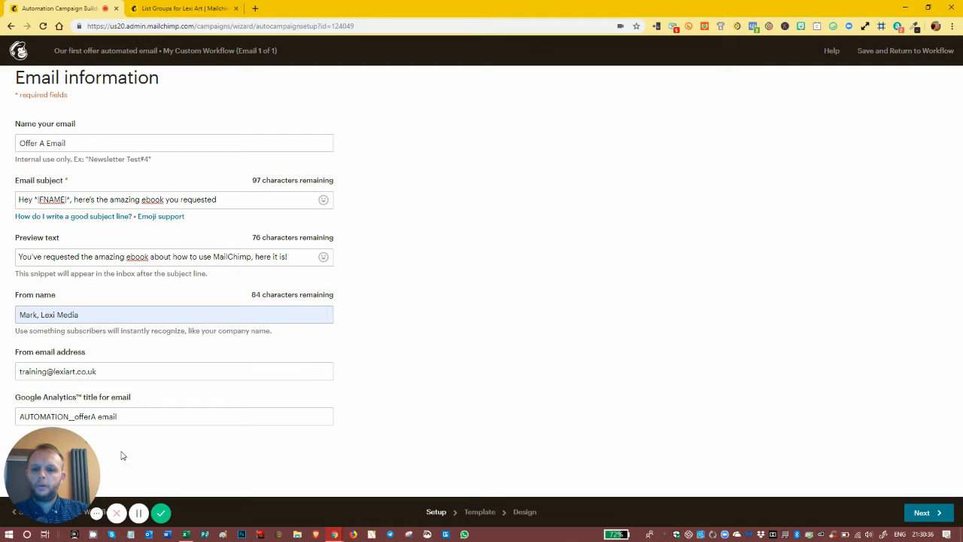
pyautogui.click(923, 513)
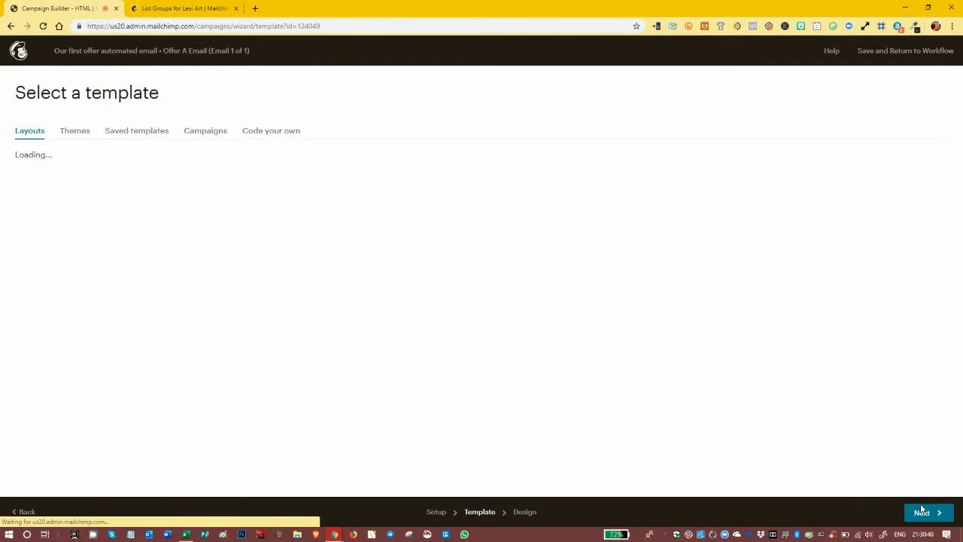
# Step: Browse the available themes and past campaigns, and choose the saved template "New Default Template for 2019" for the email
pyautogui.moveTo(654, 258)
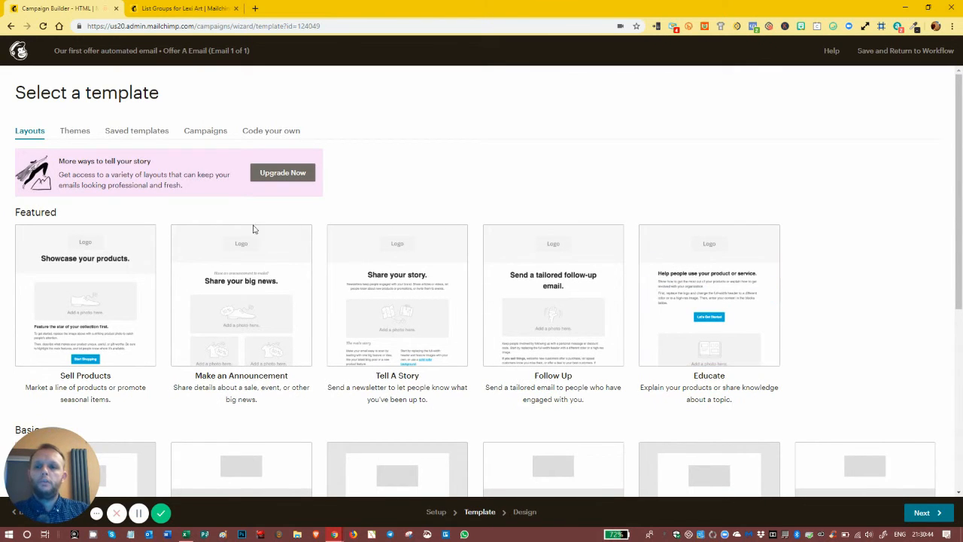
pyautogui.click(118, 134)
pyautogui.click(42, 133)
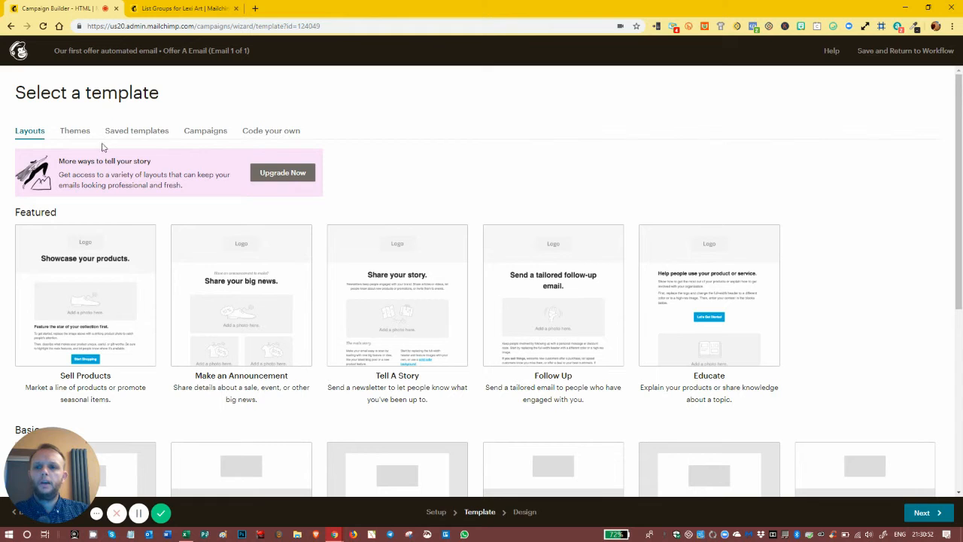
pyautogui.click(74, 132)
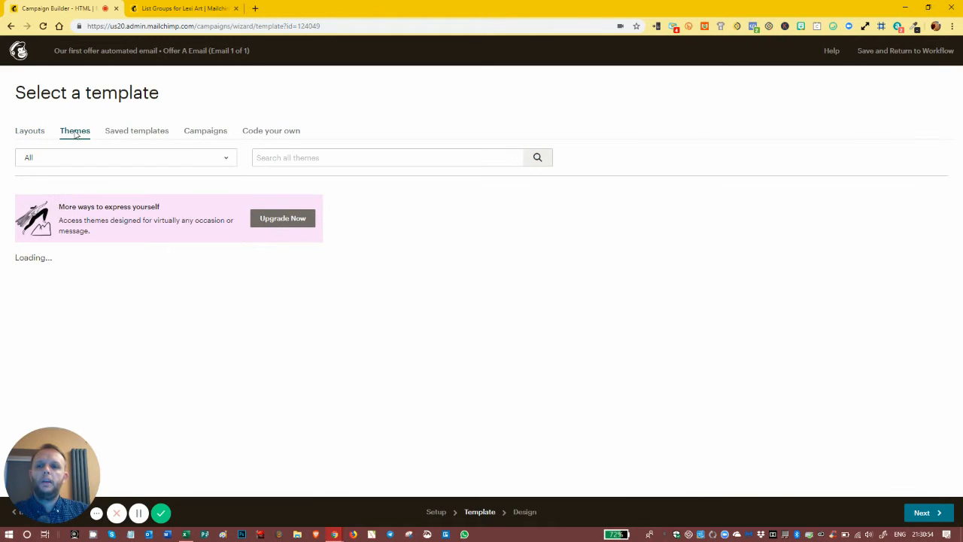
pyautogui.click(72, 157)
pyautogui.click(88, 227)
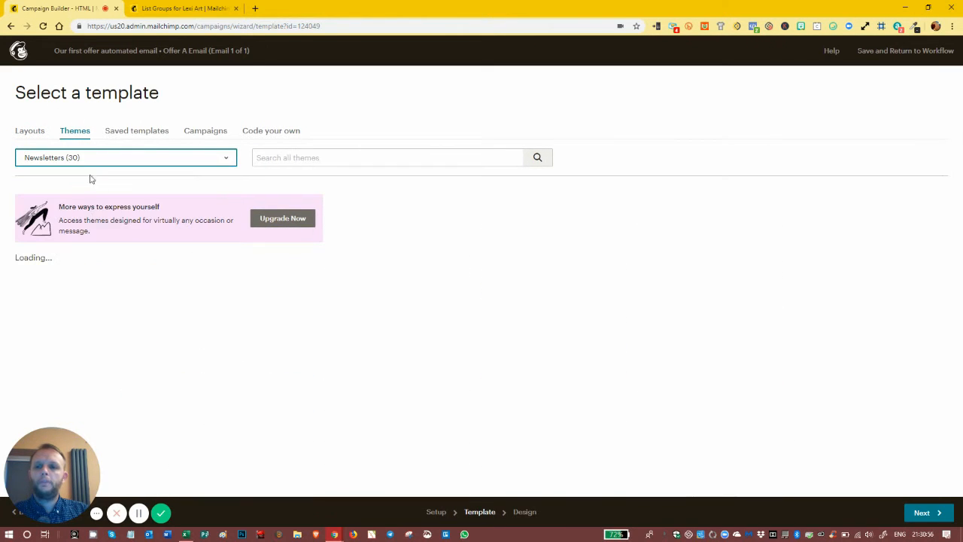
pyautogui.click(136, 130)
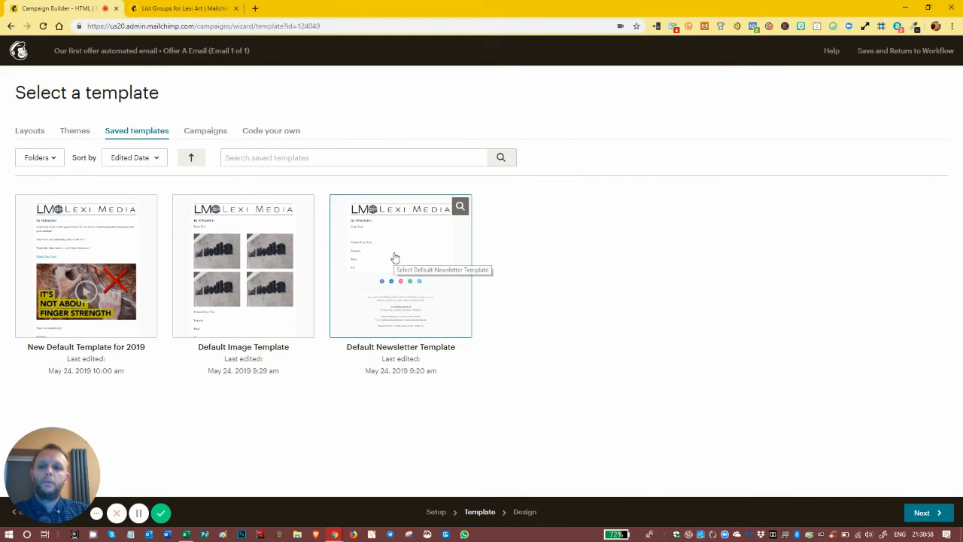
pyautogui.click(208, 134)
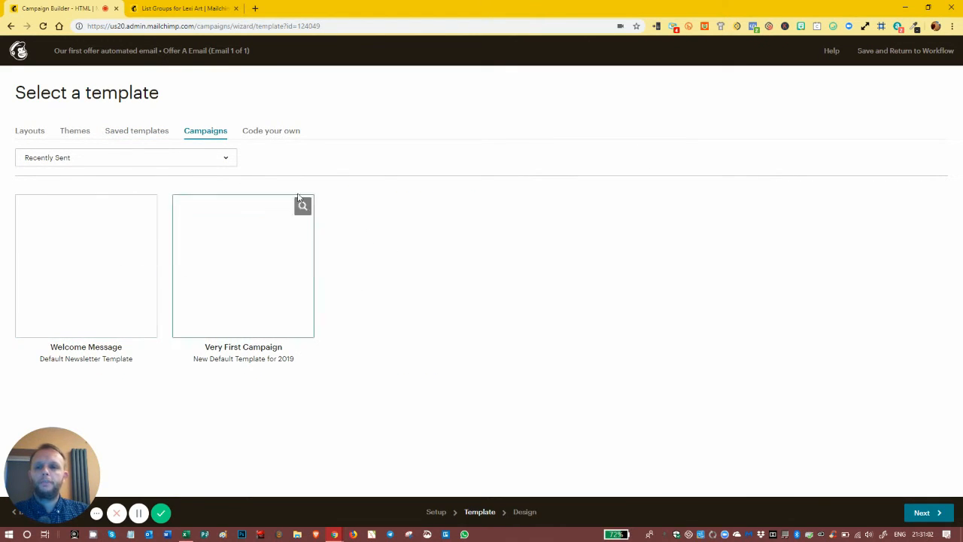
pyautogui.click(137, 134)
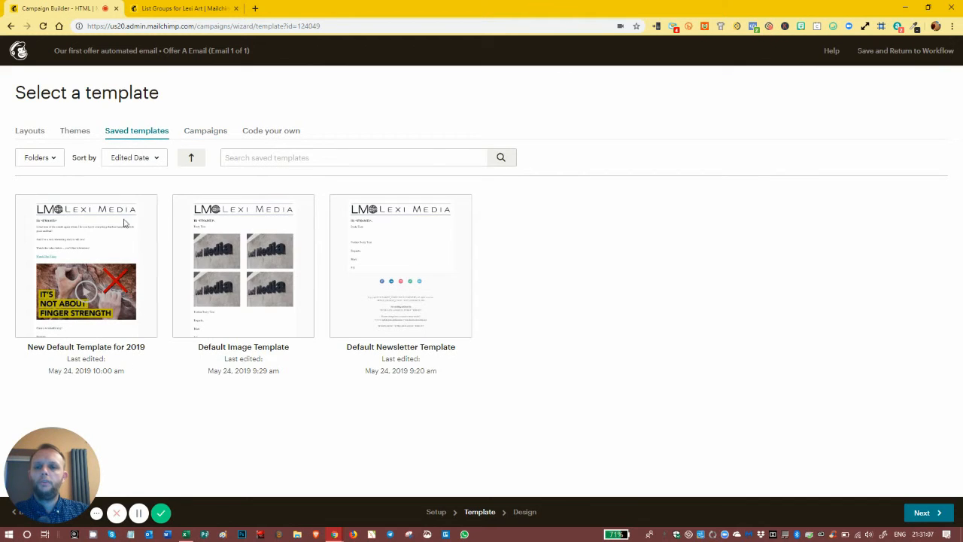
pyautogui.click(84, 228)
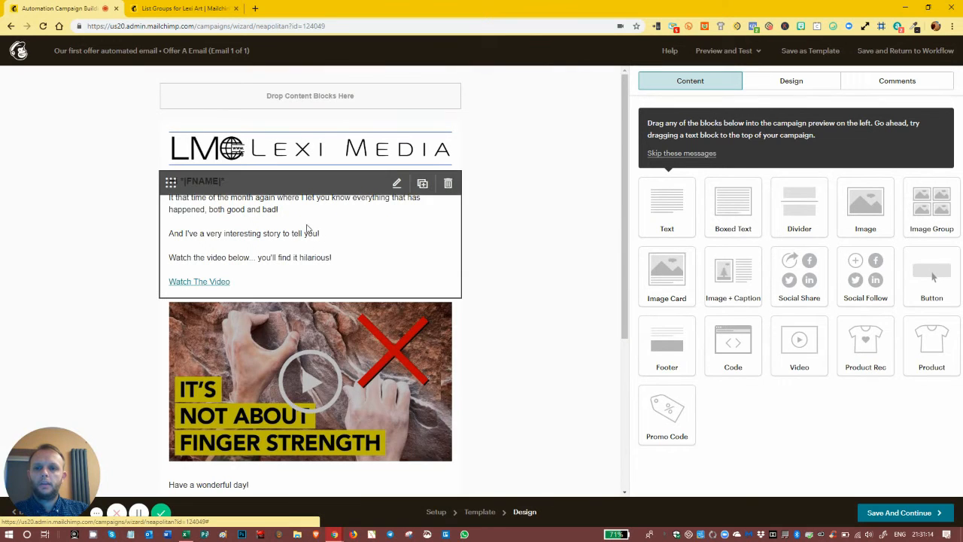
# Step: Look over the template's full content and the available preview and test options
pyautogui.scroll(-3, 359, 249)
pyautogui.scroll(3, 352, 252)
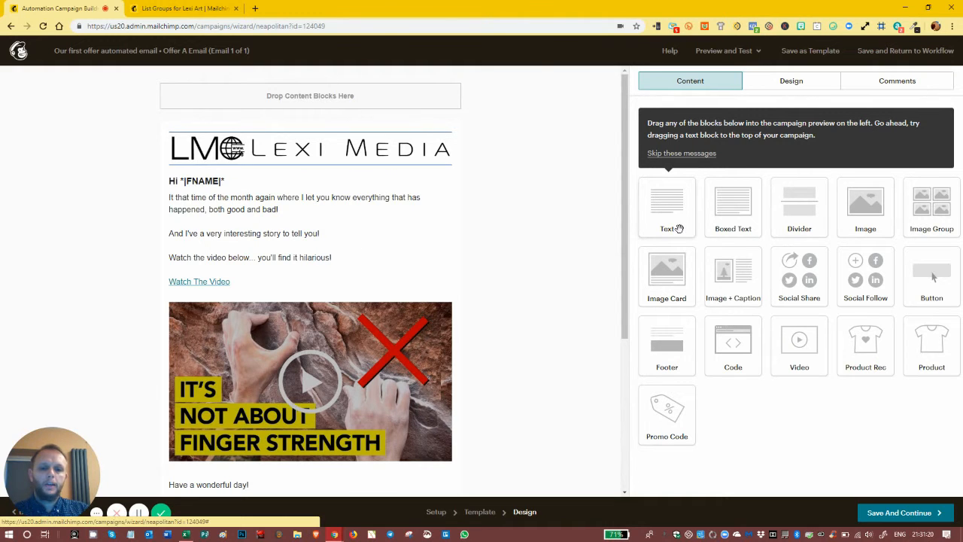
pyautogui.click(750, 58)
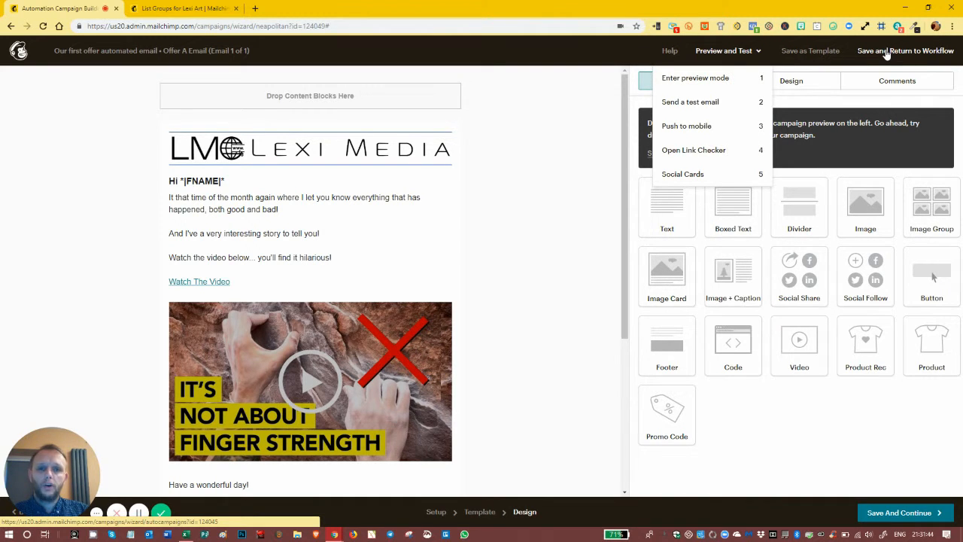
pyautogui.click(764, 427)
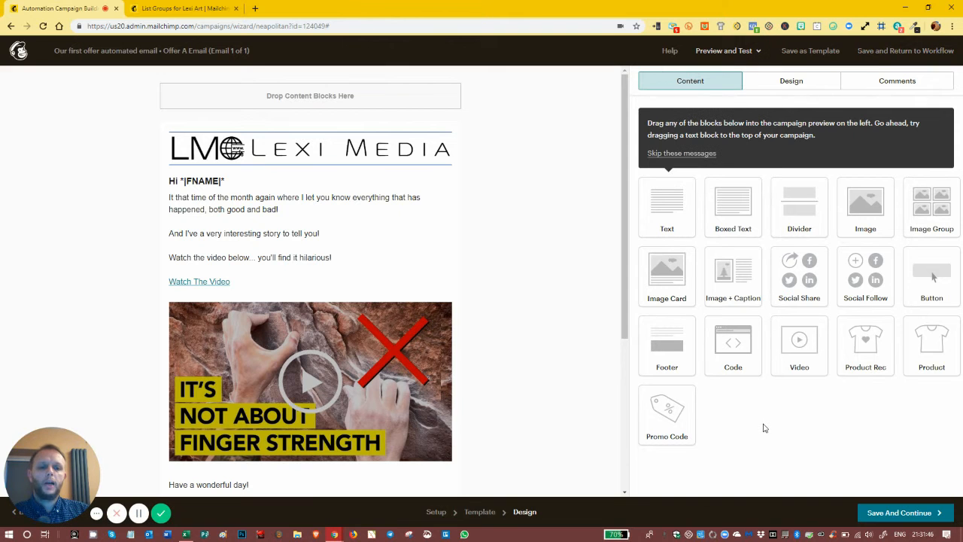
pyautogui.scroll(-4, 306, 329)
pyautogui.scroll(3, 307, 323)
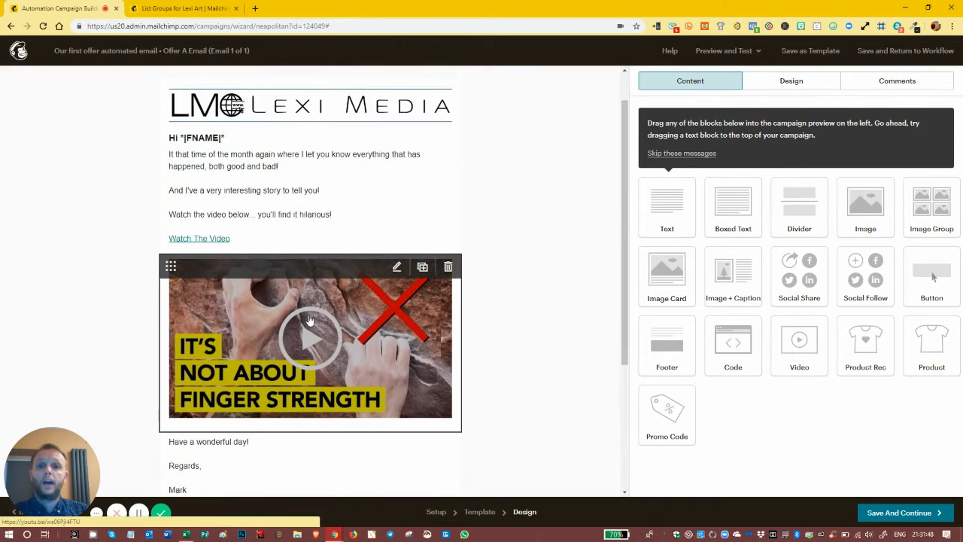
pyautogui.scroll(1, 309, 320)
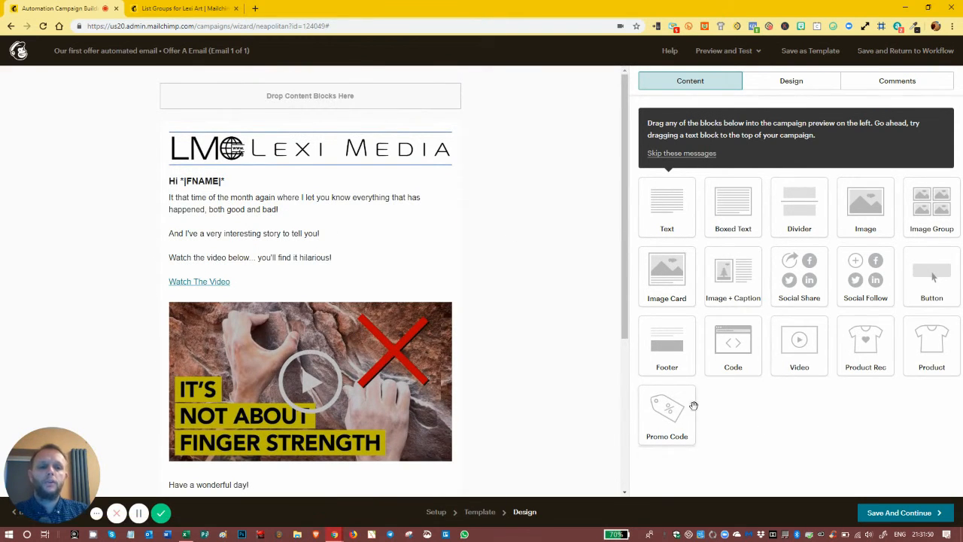
pyautogui.scroll(-3, 444, 314)
pyautogui.scroll(2, 444, 314)
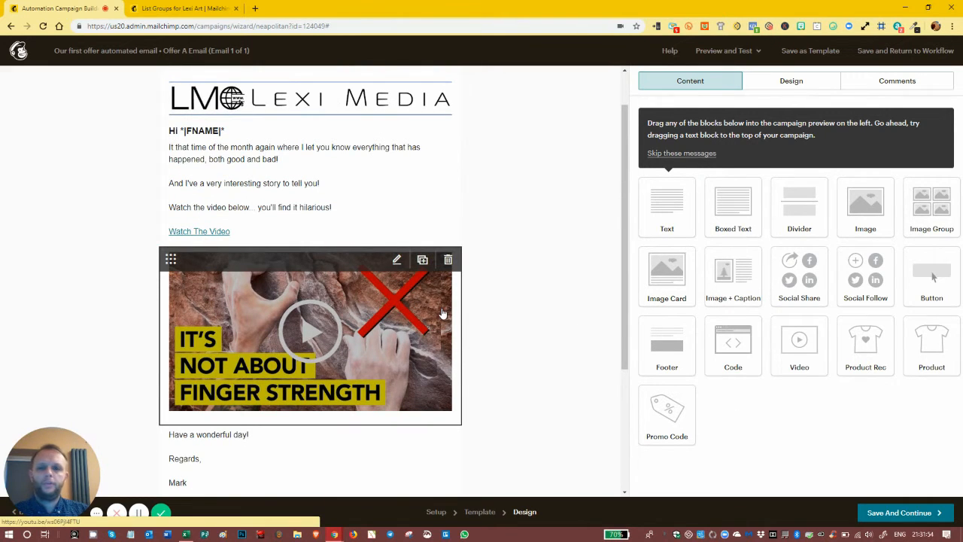
# Step: Add the line "Here's your e-book" below the "Watch The Video" link in the email's main text block
pyautogui.click(401, 204)
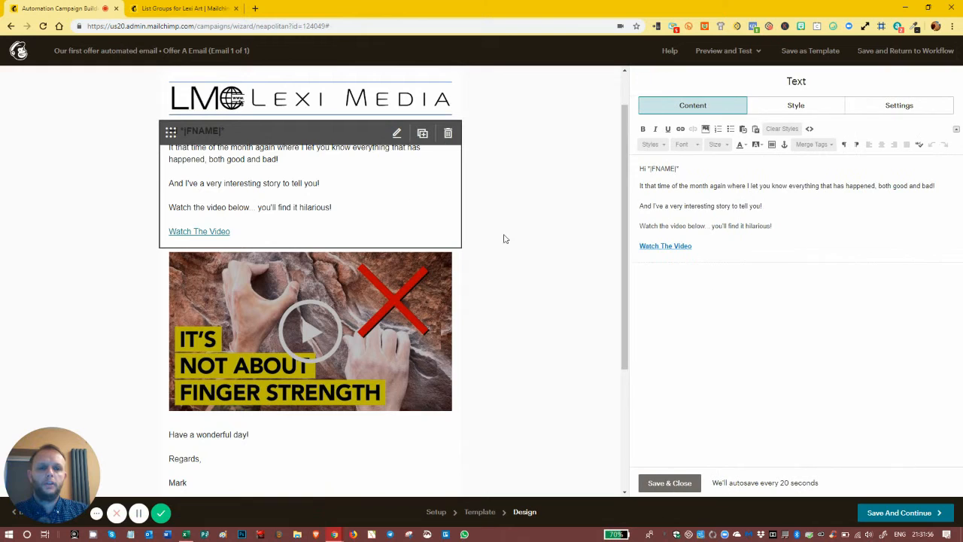
pyautogui.click(789, 248)
pyautogui.press('Return')
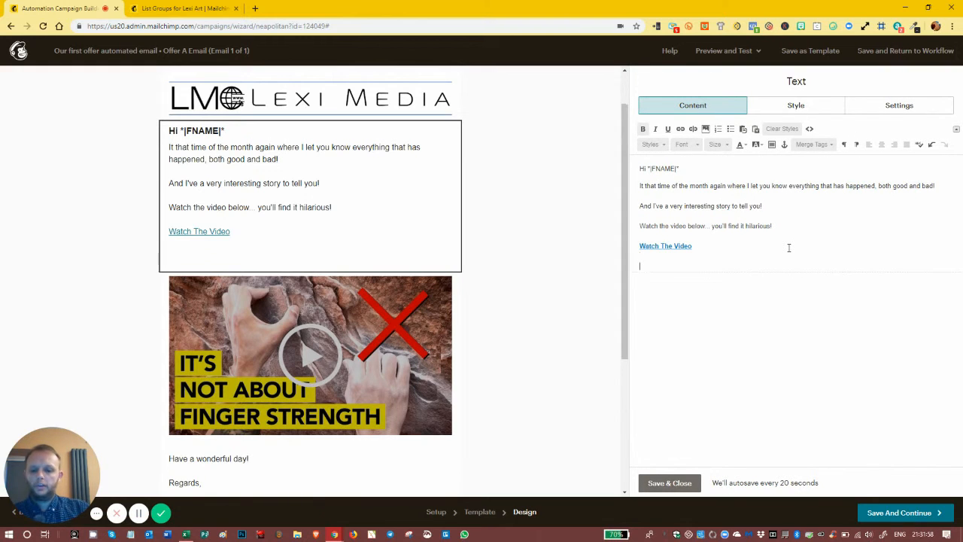
pyautogui.write("Here's ")
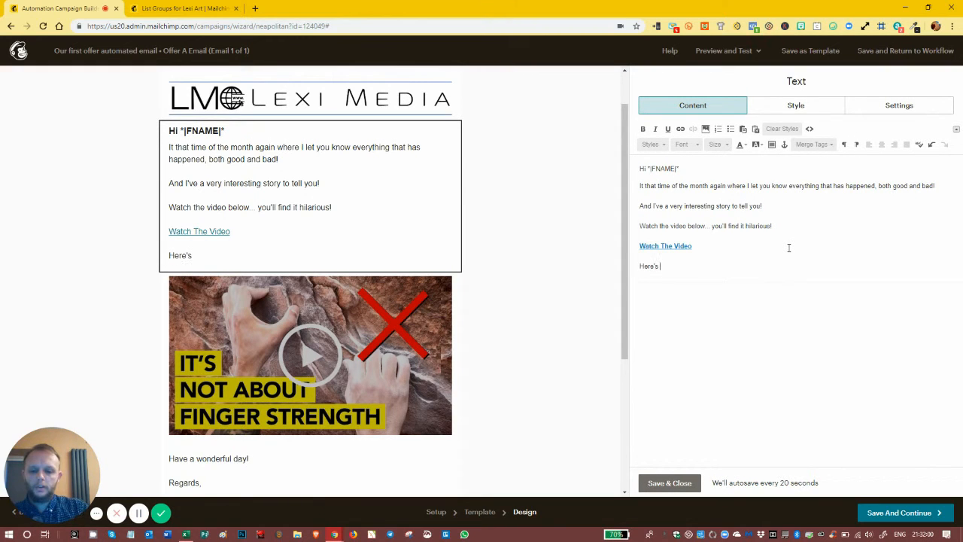
pyautogui.write('your e-book')
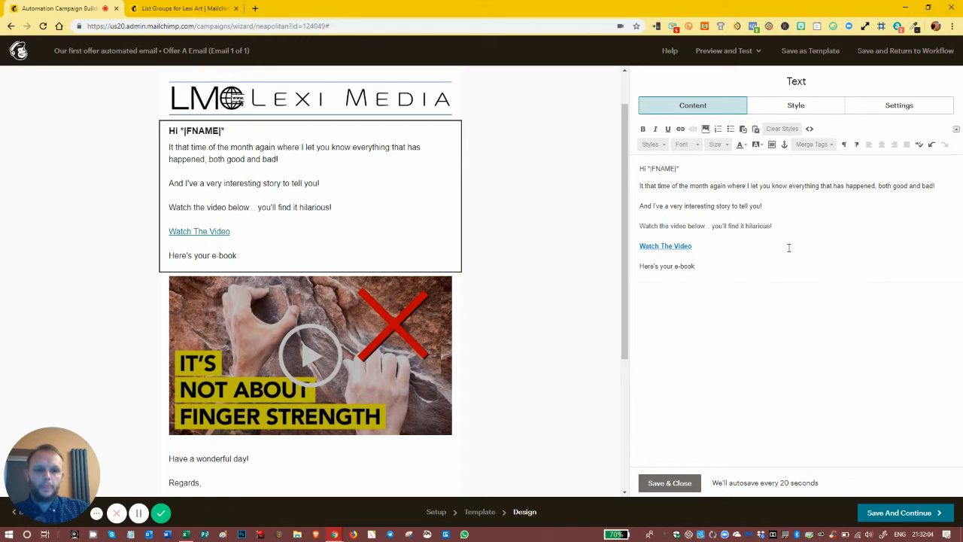
pyautogui.write(' - down')
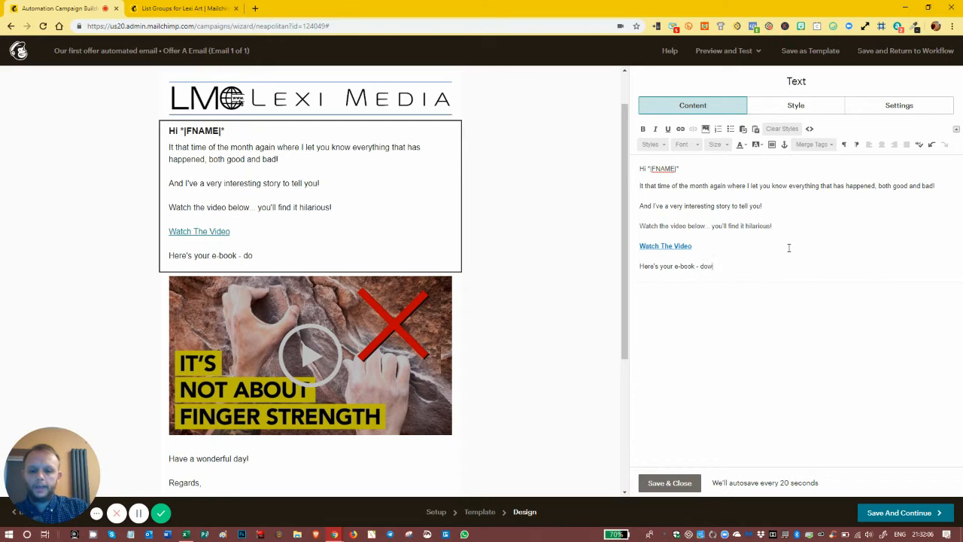
# Step: Extend the e-book line with " - DOWNLOAD" in capitals
pyautogui.press('BackSpace')
pyautogui.press('BackSpace')
pyautogui.press('BackSpace')
pyautogui.press('BackSpace')
pyautogui.press('BackSpace')
pyautogui.write('DOWNLAOD')
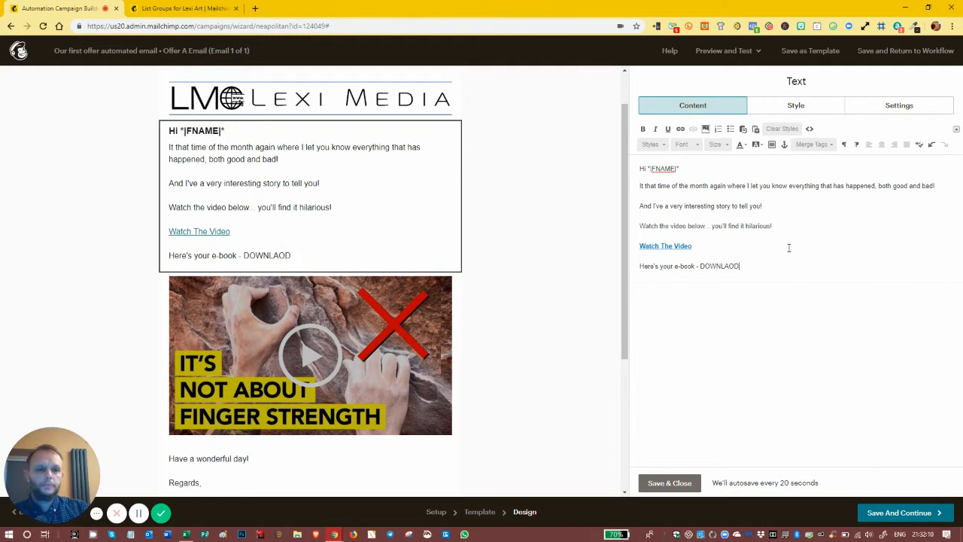
pyautogui.press('Return')
pyautogui.press('BackSpace')
pyautogui.press('BackSpace')
pyautogui.press('BackSpace')
pyautogui.press('BackSpace')
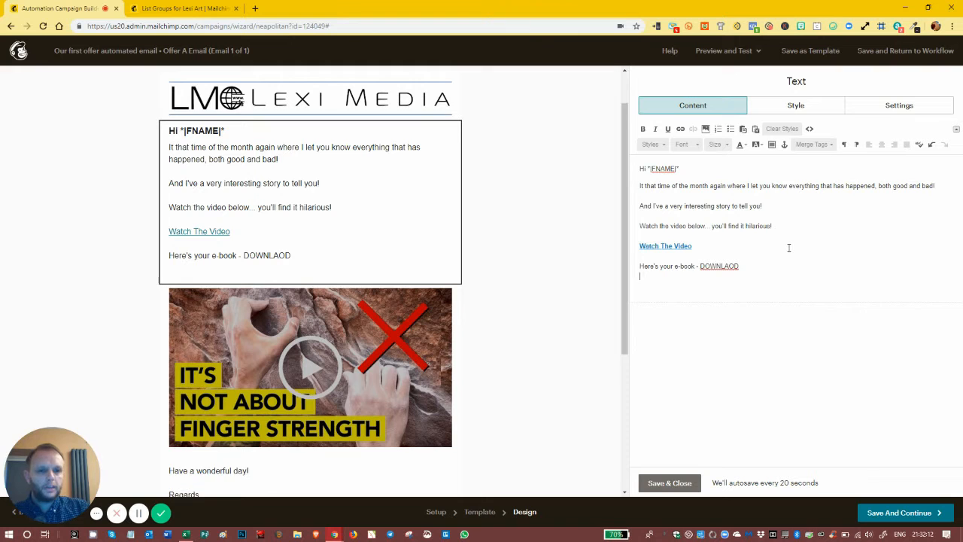
pyautogui.write('OAD')
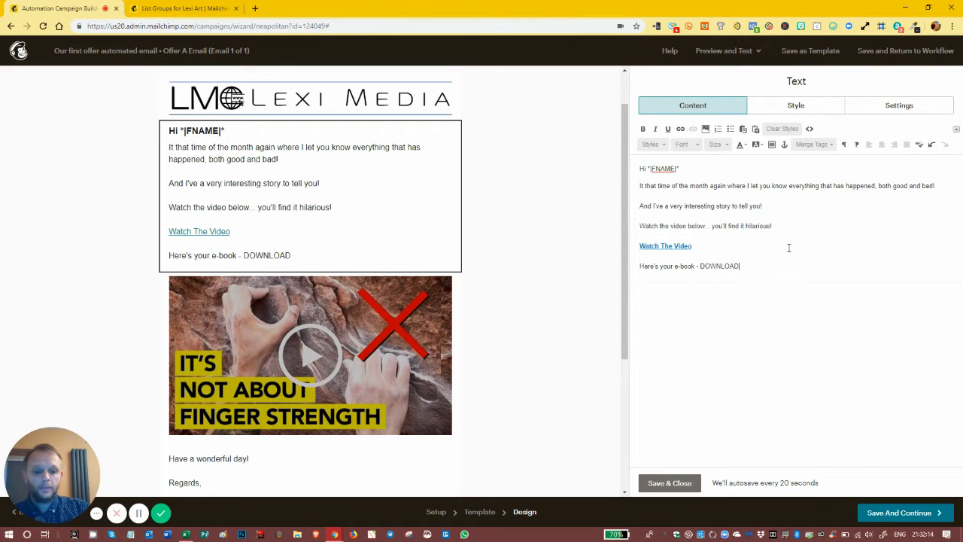
# Step: Link the word "DOWNLOAD" to the uploaded document file from the Content Studio and save the text block
pyautogui.hotkey('shift', 'Left')
pyautogui.hotkey('shift', 'Left')
pyautogui.hotkey('shift', 'Left')
pyautogui.hotkey('shift', 'Left')
pyautogui.hotkey('shift', 'Left')
pyautogui.hotkey('shift', 'Left')
pyautogui.hotkey('shift', 'Left')
pyautogui.hotkey('shift', 'Left')
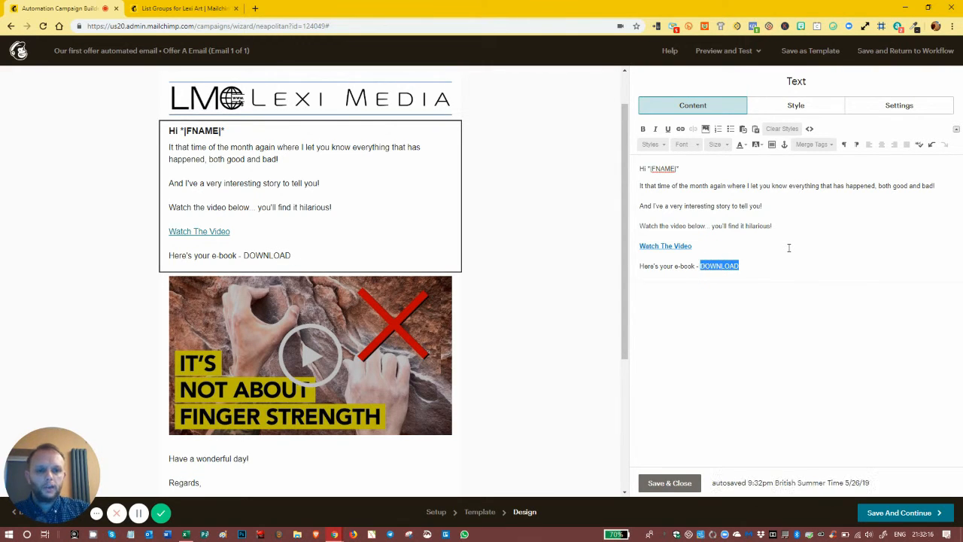
pyautogui.click(681, 129)
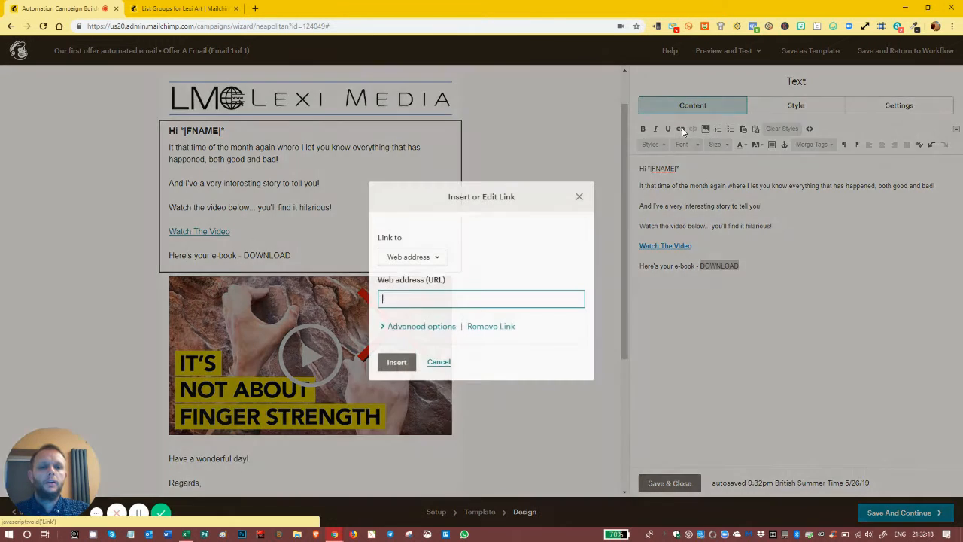
pyautogui.click(423, 258)
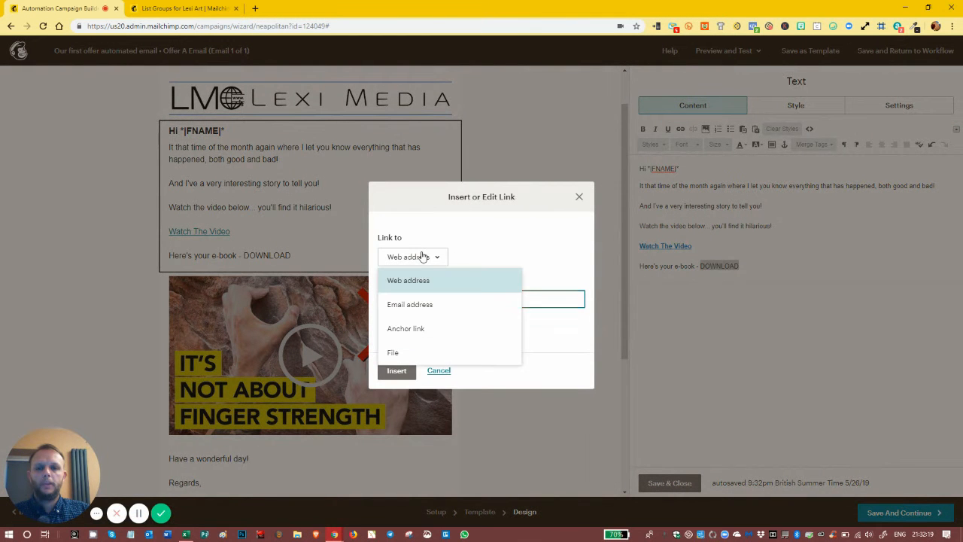
pyautogui.click(417, 353)
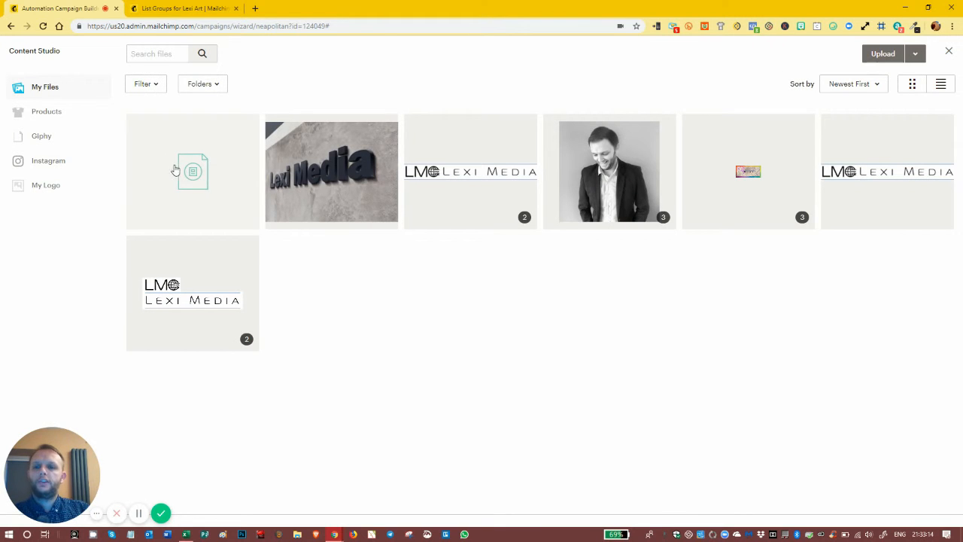
pyautogui.click(193, 185)
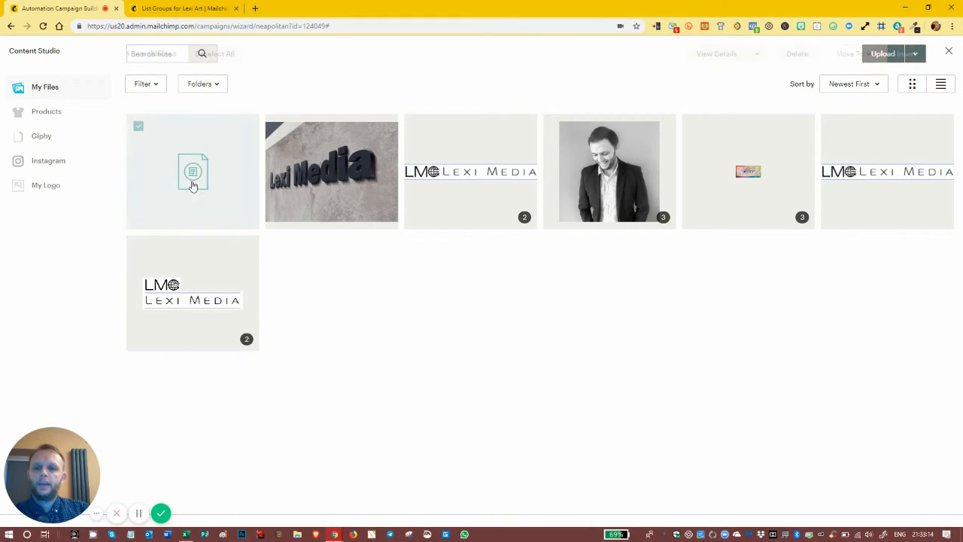
pyautogui.click(906, 55)
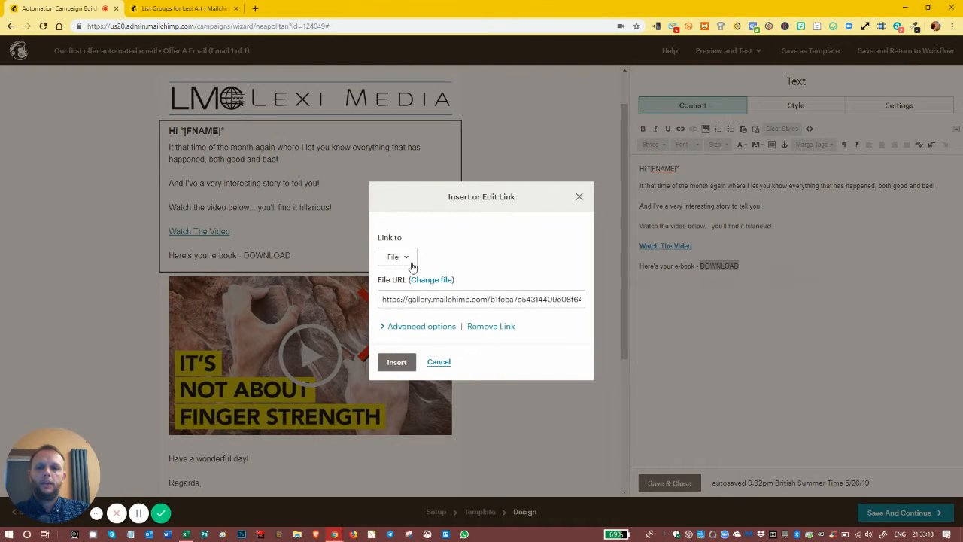
pyautogui.click(397, 362)
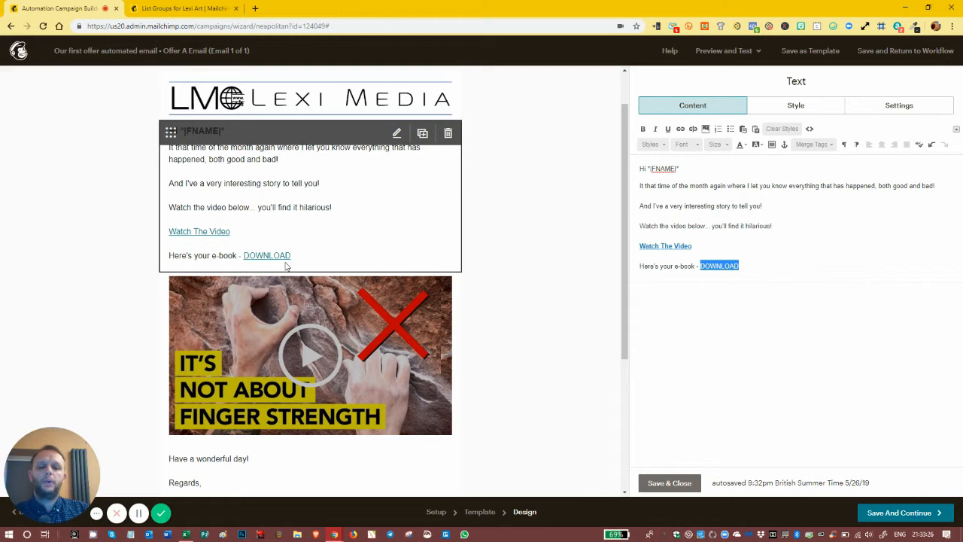
pyautogui.click(669, 482)
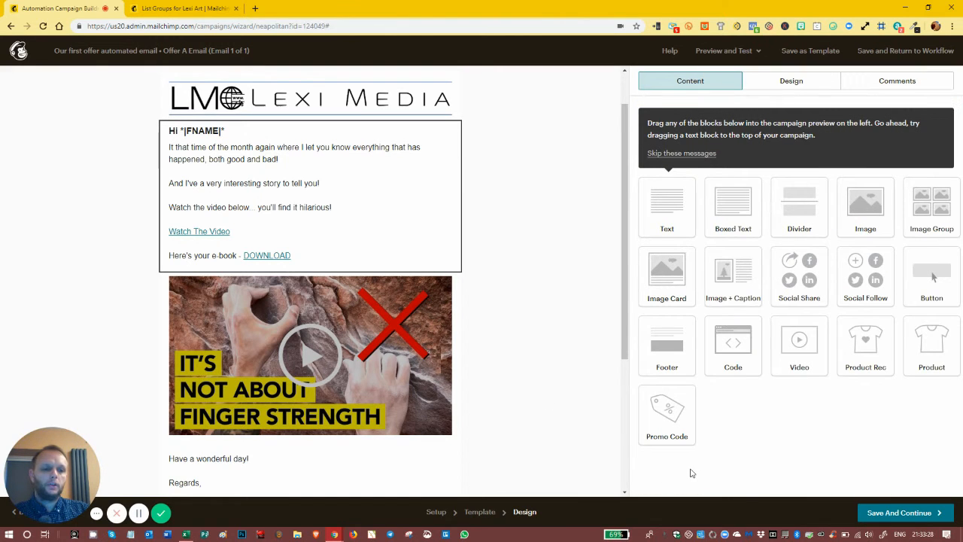
# Step: Save the email design, continue to the workflow review and start sending the automation
pyautogui.click(884, 514)
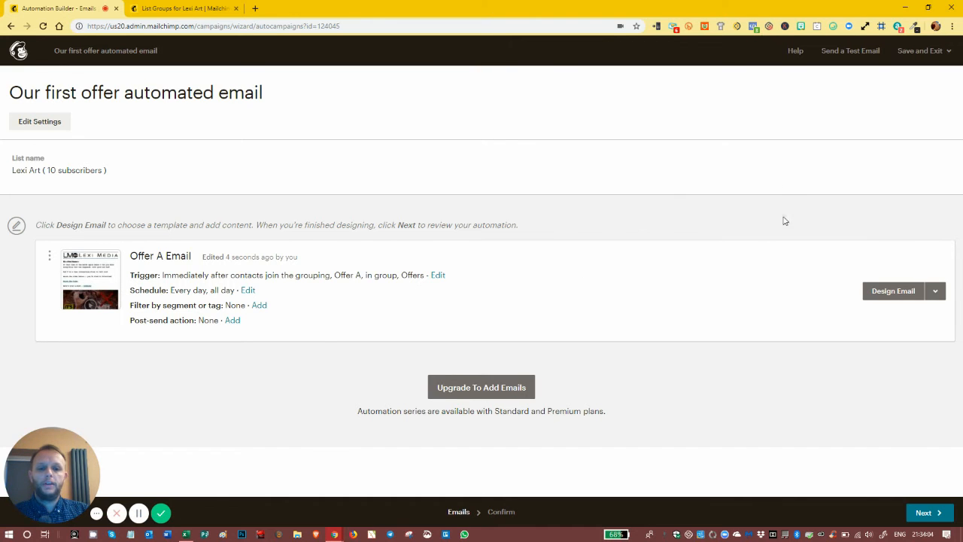
pyautogui.click(924, 513)
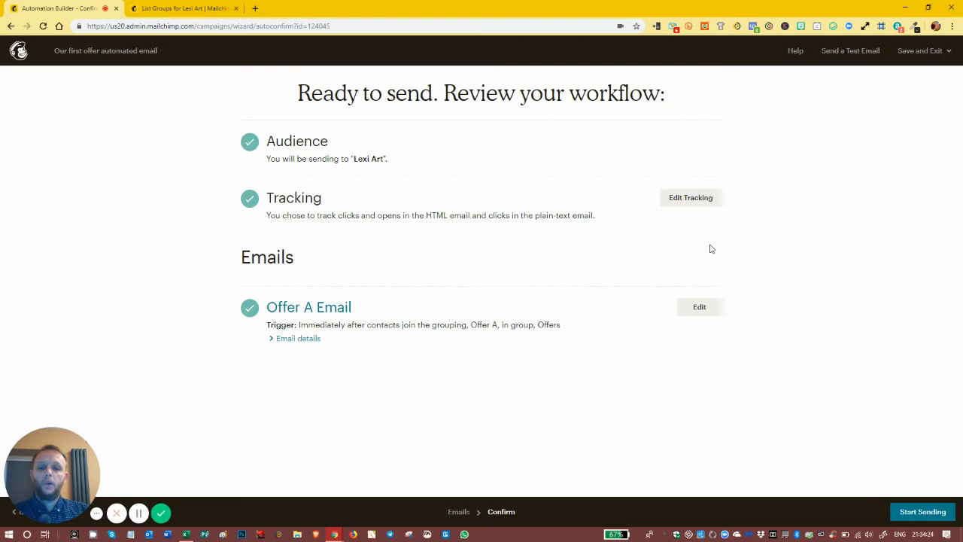
pyautogui.click(916, 513)
pyautogui.click(386, 315)
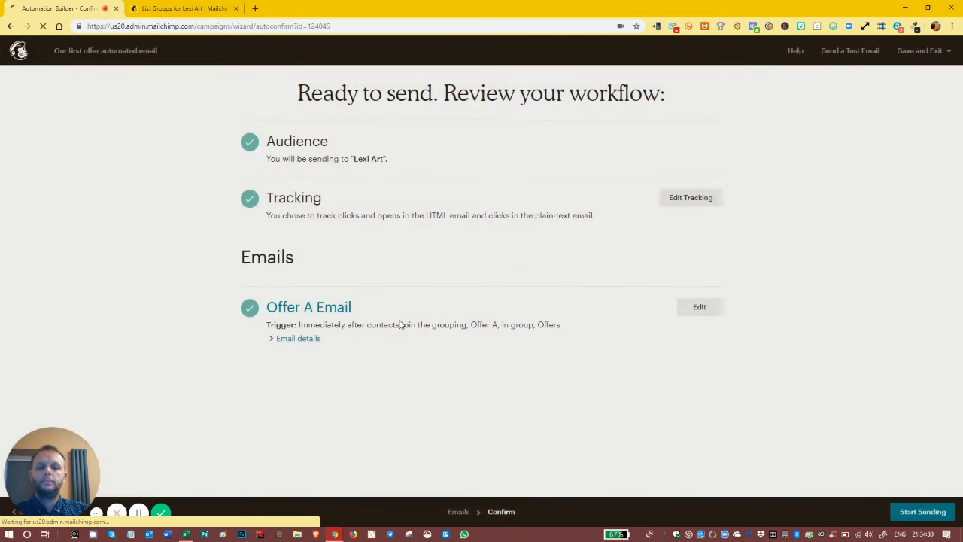